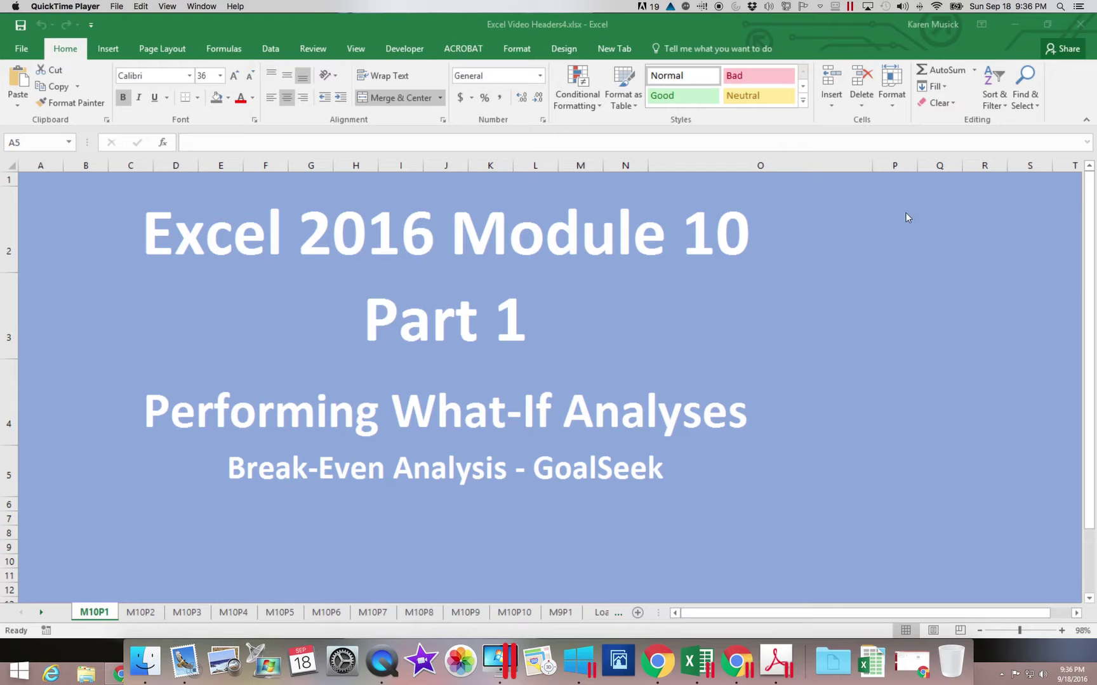
Step: Open the Coltivare workbook from the Recent list
{"action": "left_click", "coordinate": [1014, 25]}
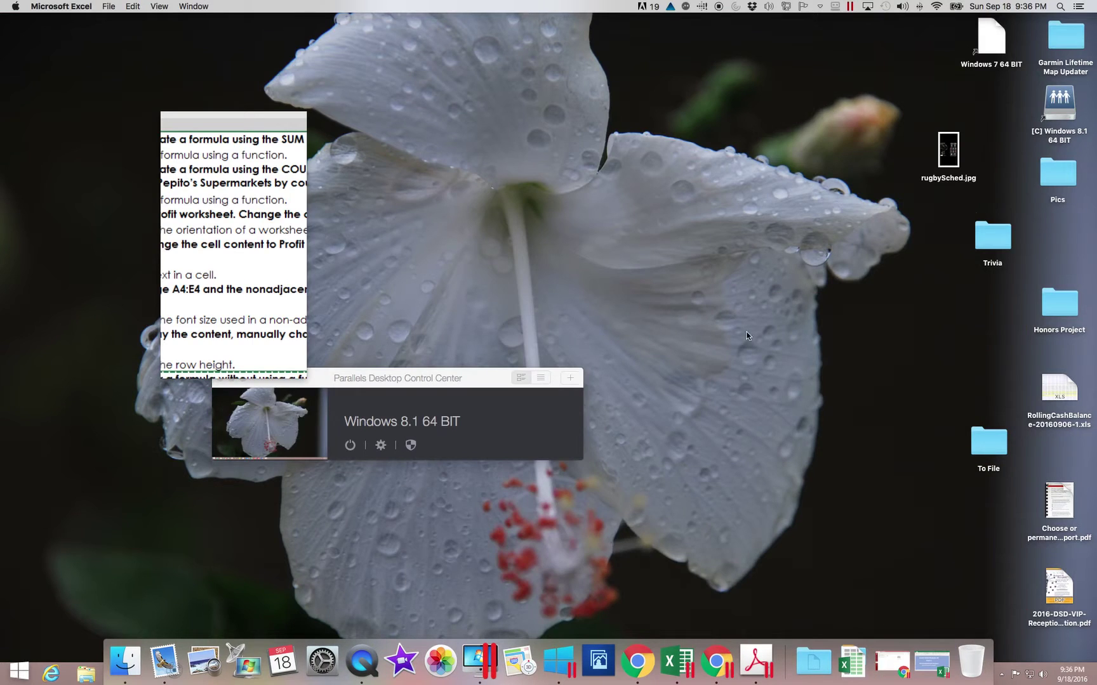
{"action": "left_click", "coordinate": [677, 661]}
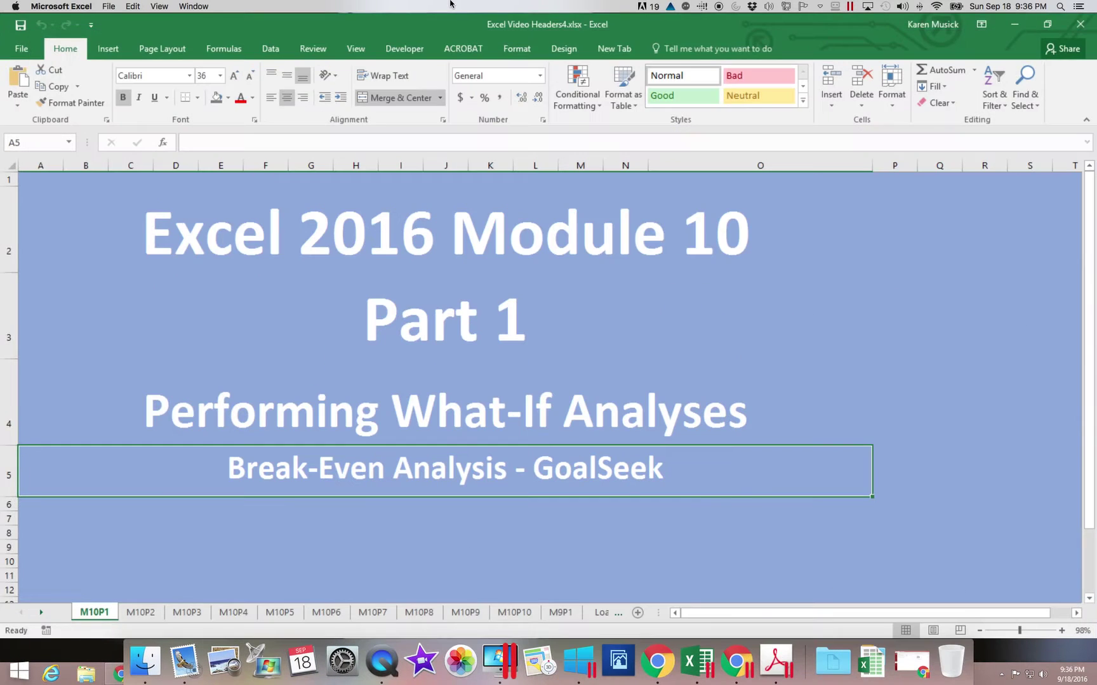
{"action": "left_click", "coordinate": [109, 7]}
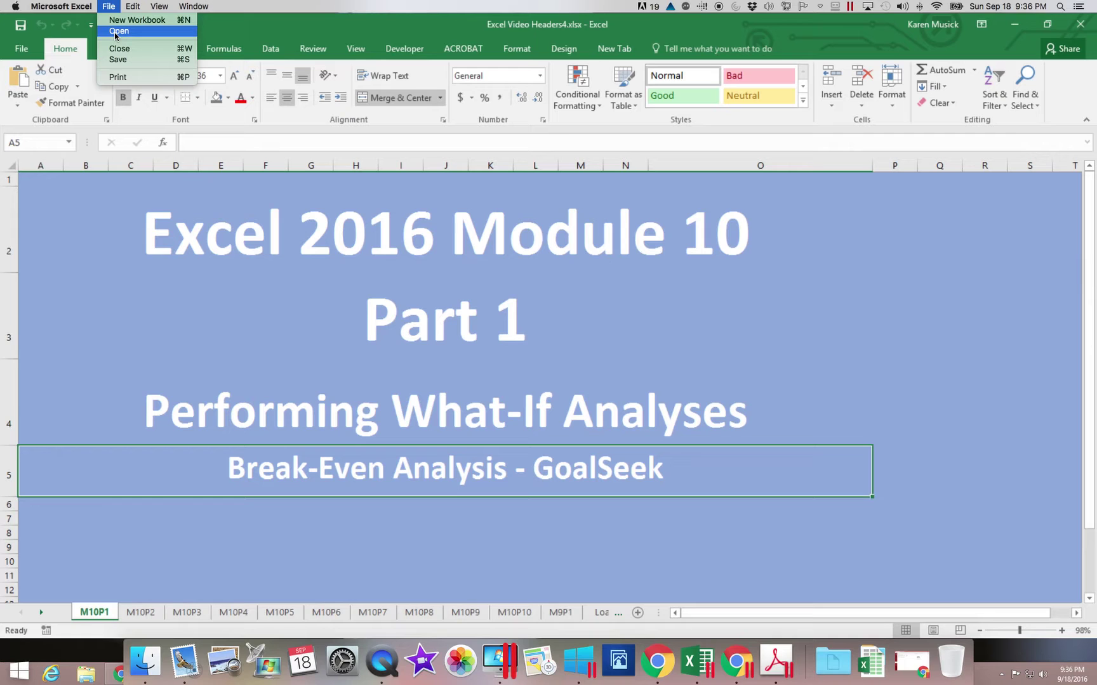
{"action": "left_click", "coordinate": [115, 31]}
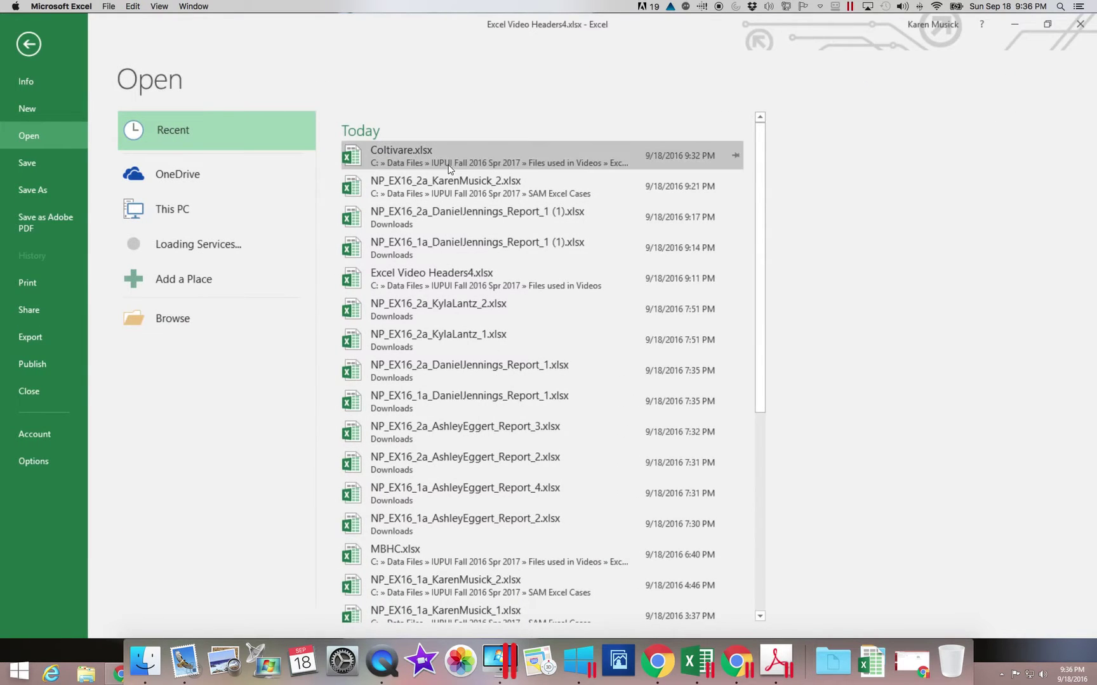
{"action": "left_click", "coordinate": [430, 158]}
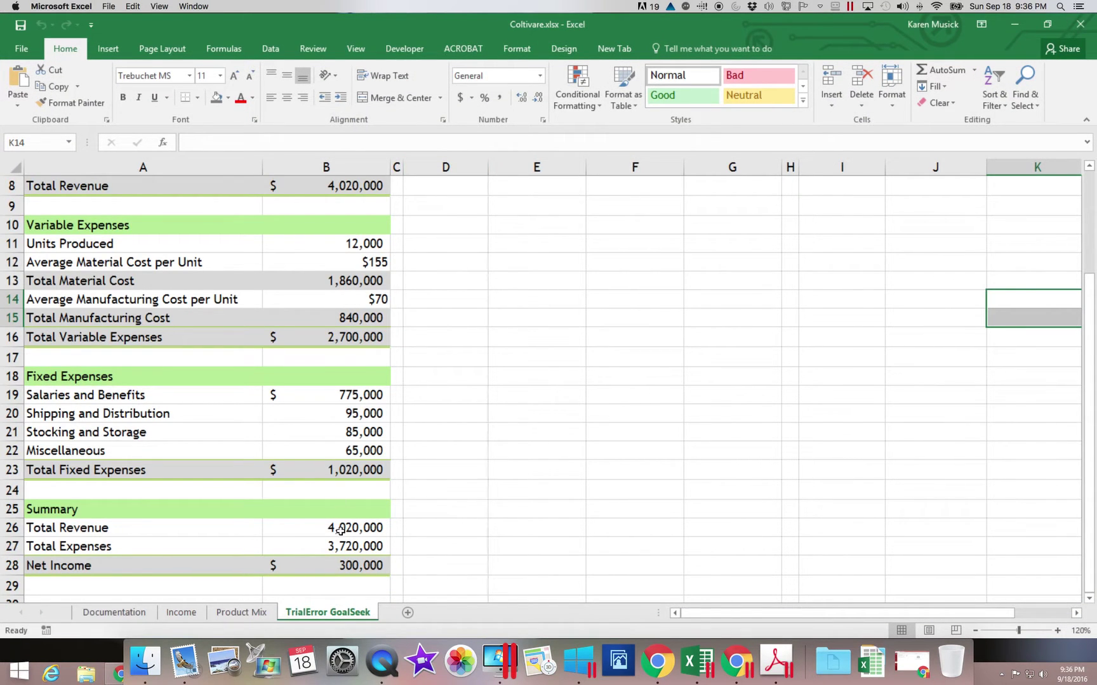
Step: Permanently delete the TrialError GoalSeek sheet
{"action": "right_click", "coordinate": [320, 616]}
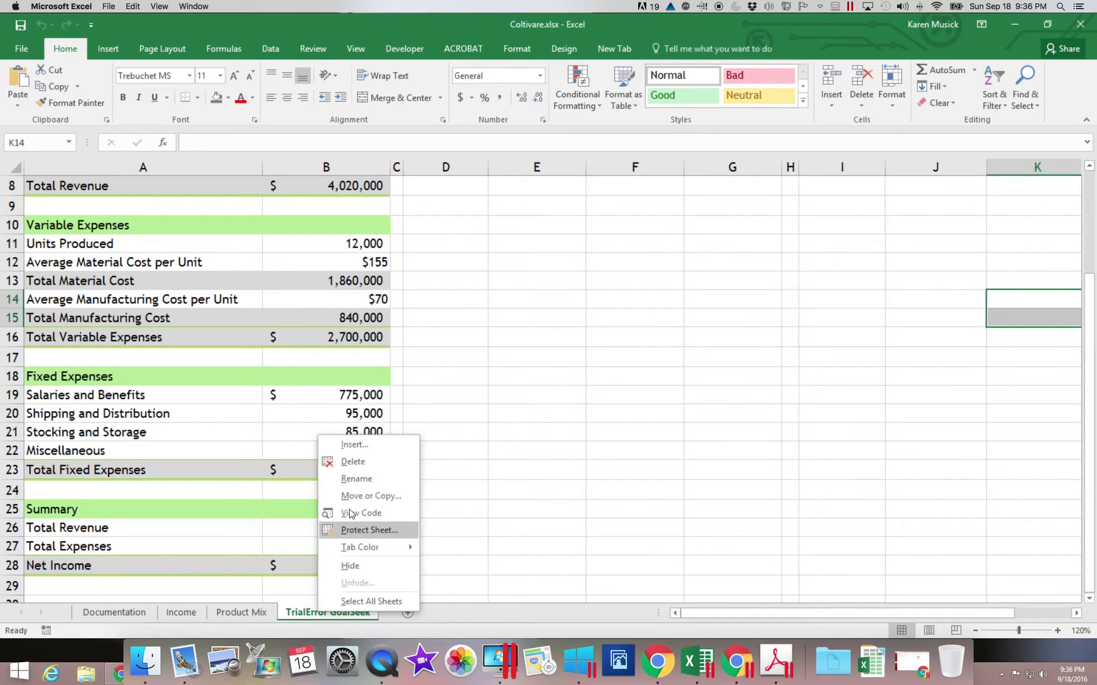
{"action": "left_click", "coordinate": [352, 462]}
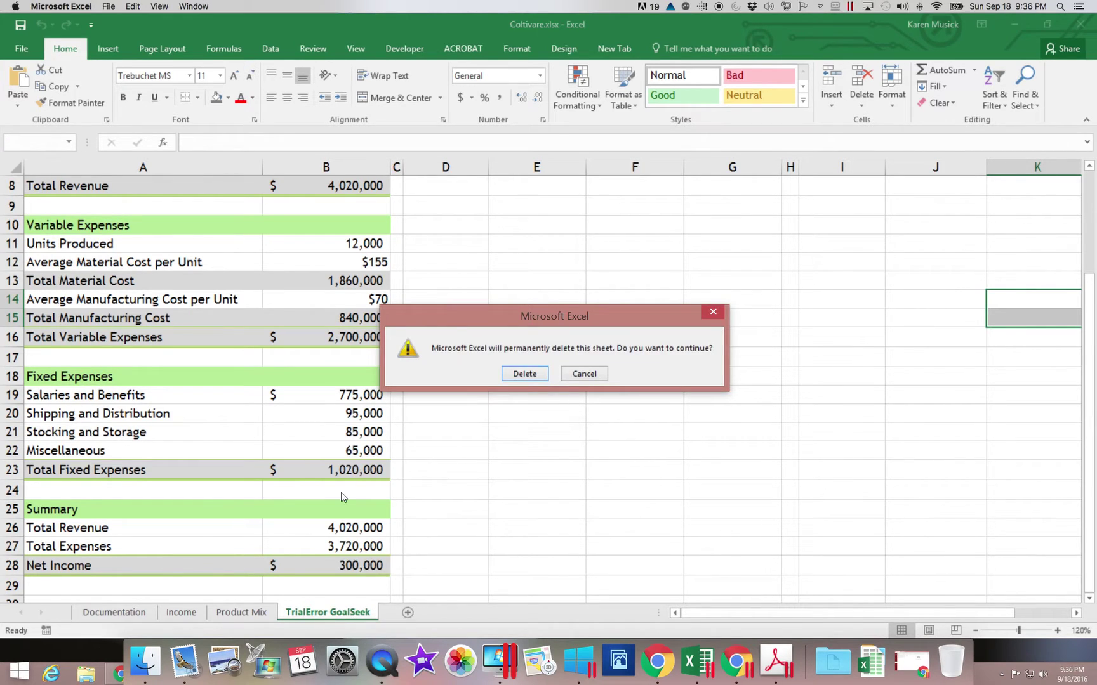
{"action": "left_click", "coordinate": [522, 374]}
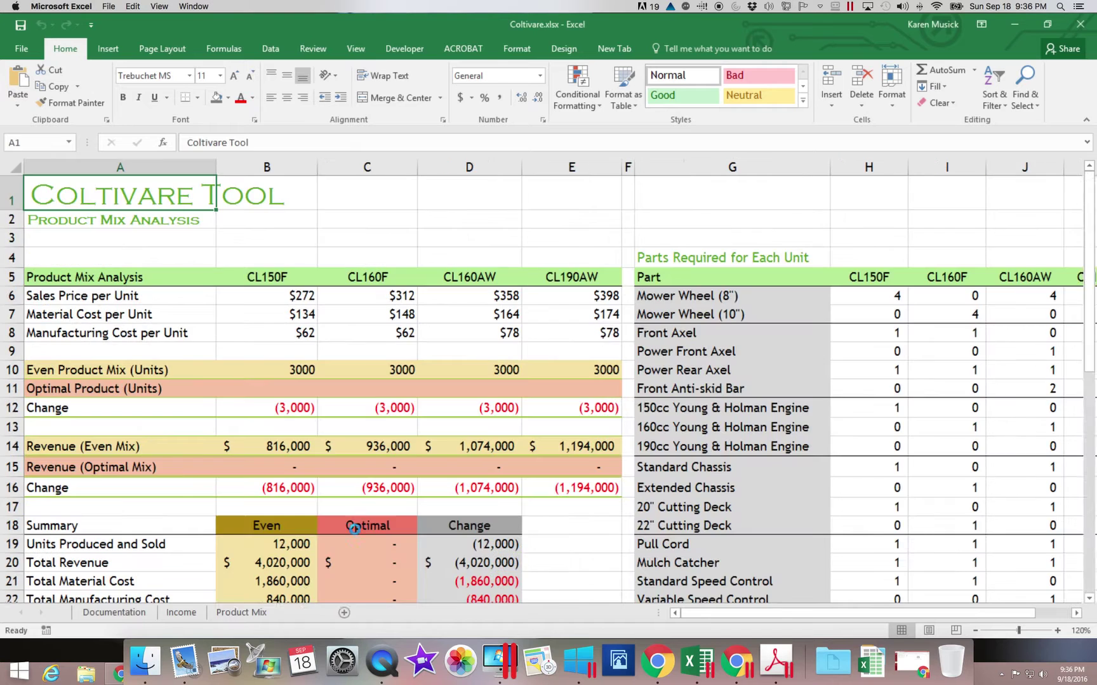
Step: Show the Income sheet with its revenue, variable expense and fixed expense figures
{"action": "left_click", "coordinate": [184, 613]}
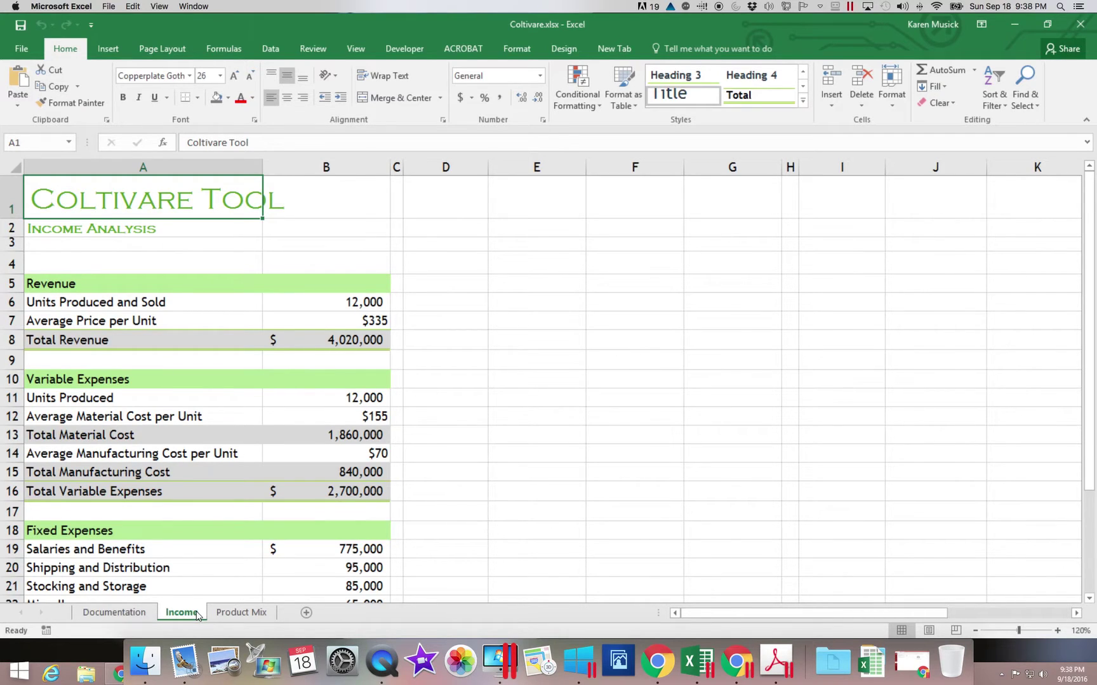
Step: Enter 15,000 units produced and sold in B6, checking the B11 formula and per-unit costs
{"action": "scroll", "coordinate": [197, 615], "scroll_direction": "right", "scroll_amount": 5}
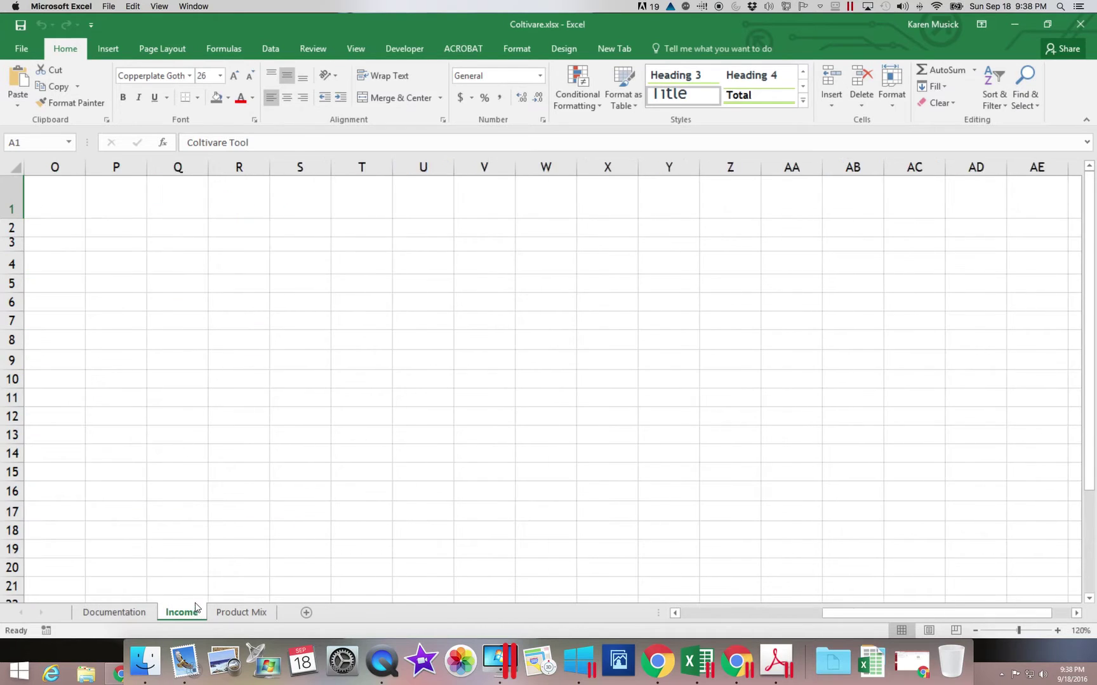
{"action": "scroll", "coordinate": [197, 614], "scroll_direction": "right", "scroll_amount": 10}
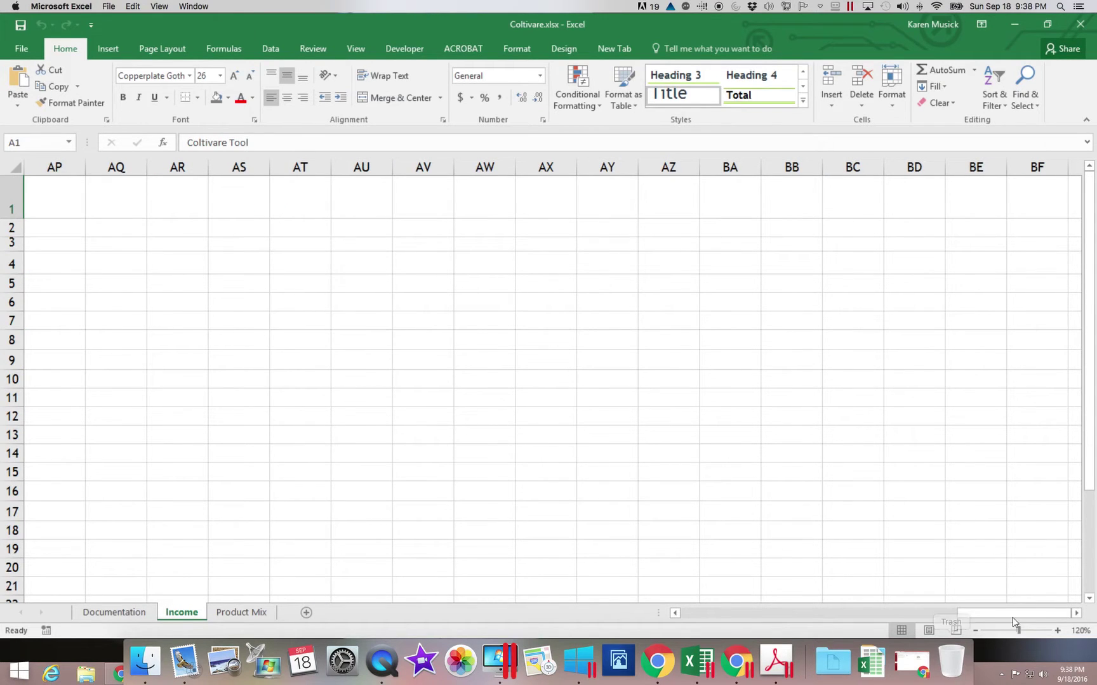
{"action": "left_click_drag", "start_coordinate": [1010, 614], "coordinate": [646, 601]}
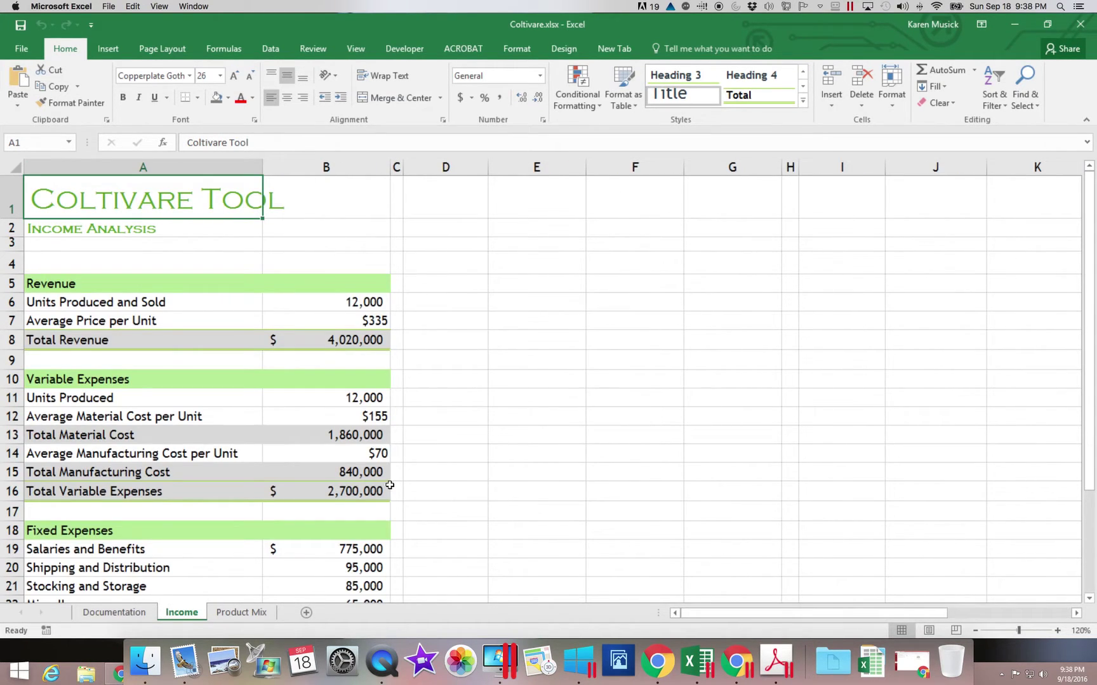
{"action": "left_click", "coordinate": [362, 303]}
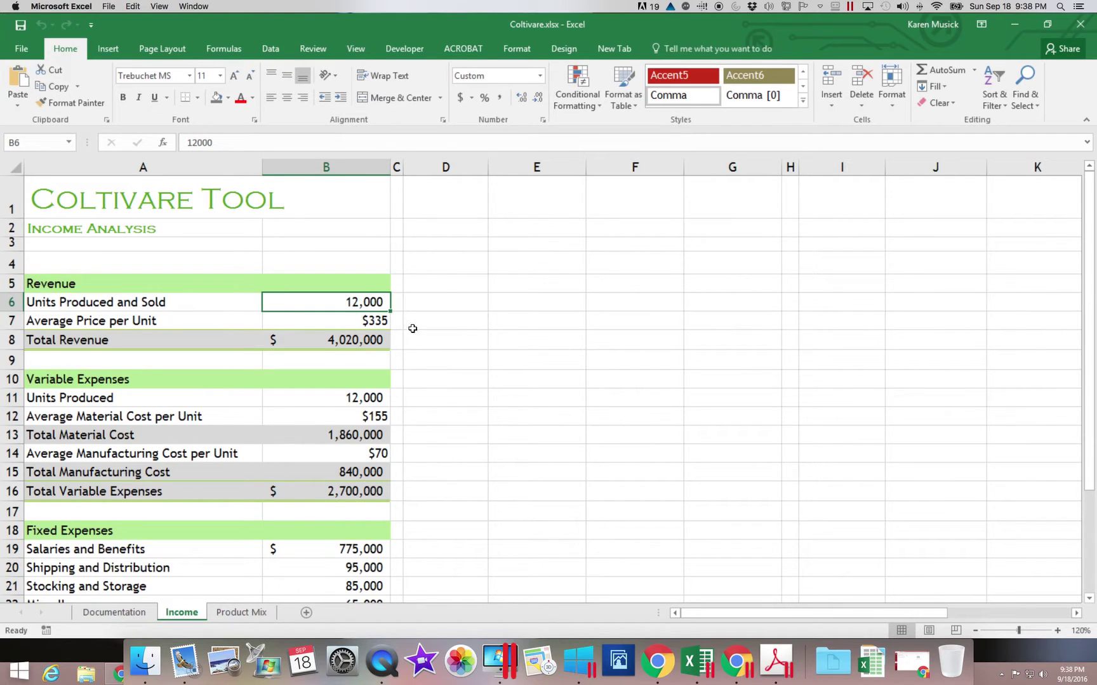
{"action": "left_click", "coordinate": [367, 399]}
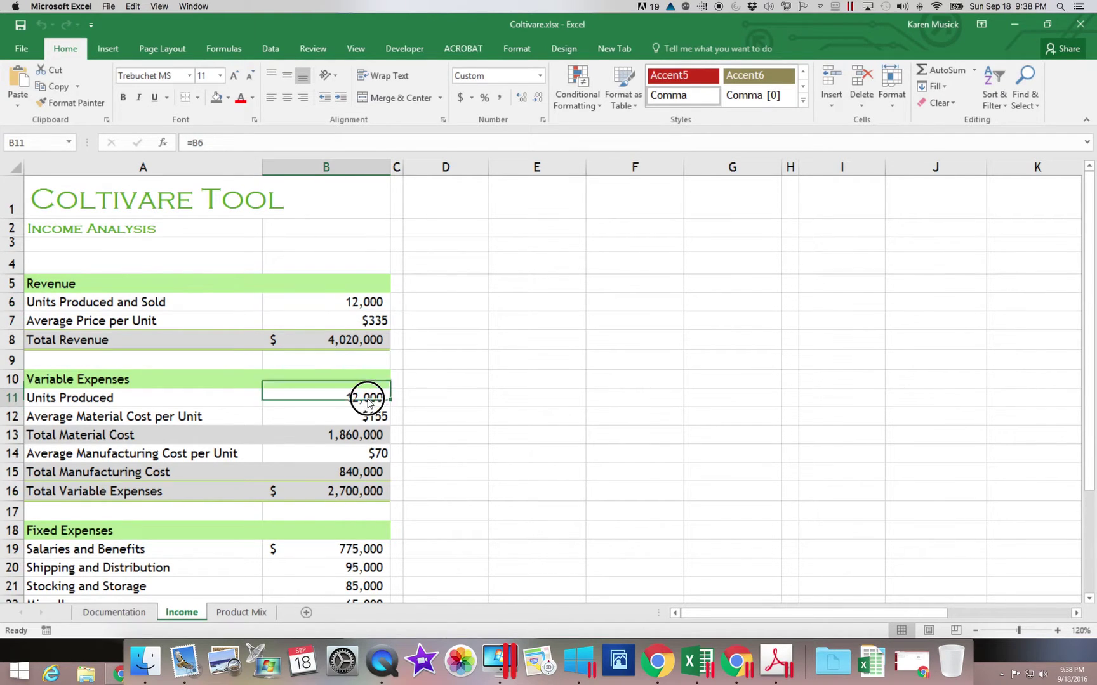
{"action": "left_click", "coordinate": [349, 301]}
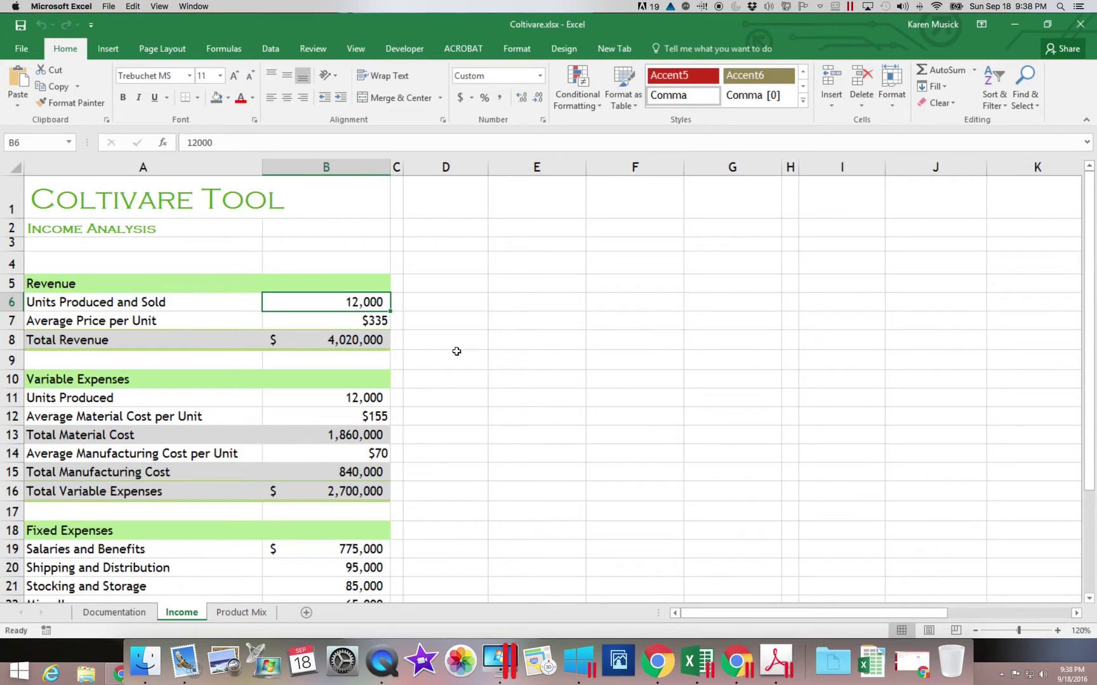
{"action": "type", "text": "15"}
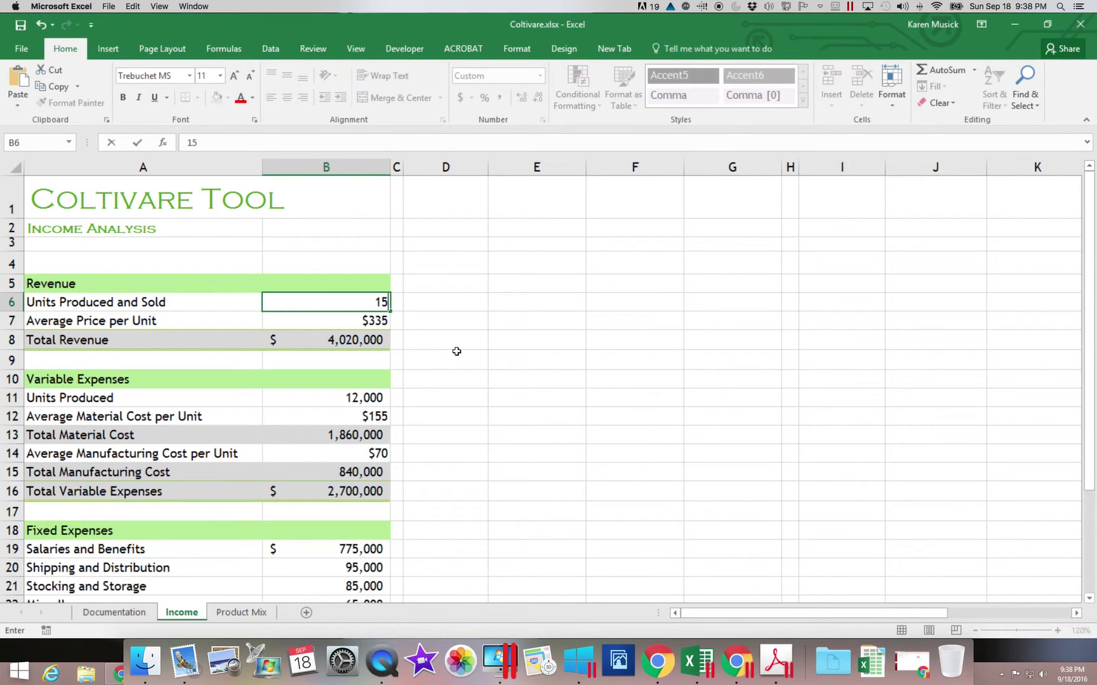
{"action": "type", "text": "000"}
{"action": "key", "text": "Return"}
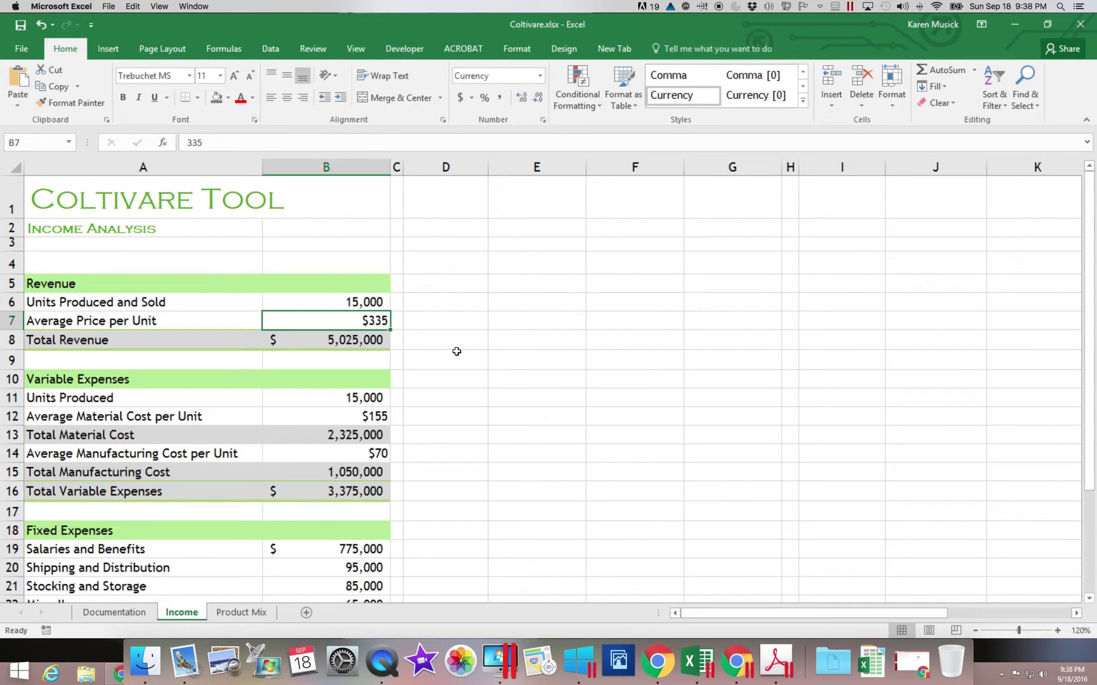
{"action": "left_click", "coordinate": [368, 420]}
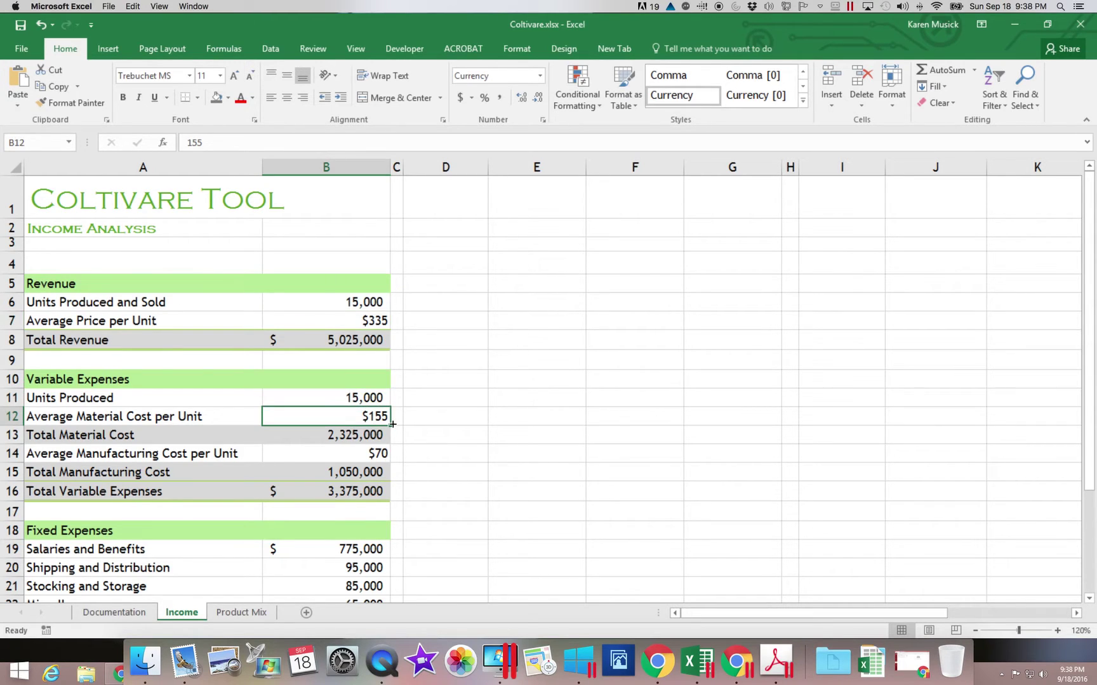
Step: Try 1 as the units produced and sold value in B6
{"action": "left_click", "coordinate": [353, 453]}
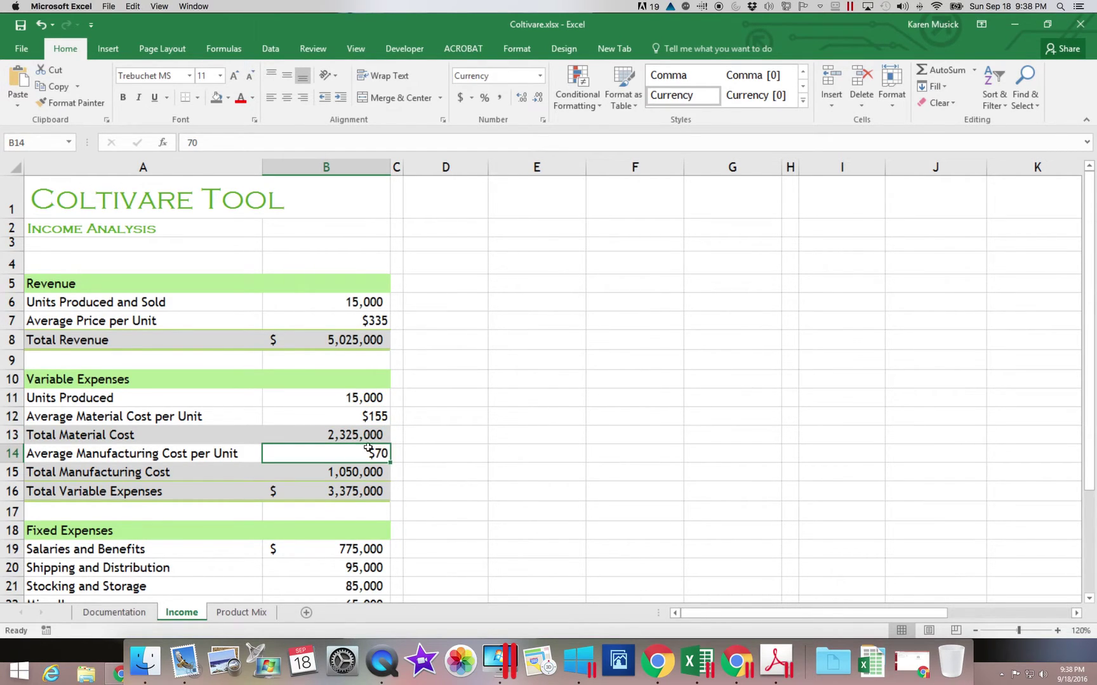
{"action": "scroll", "coordinate": [364, 418], "scroll_direction": "right", "scroll_amount": 5}
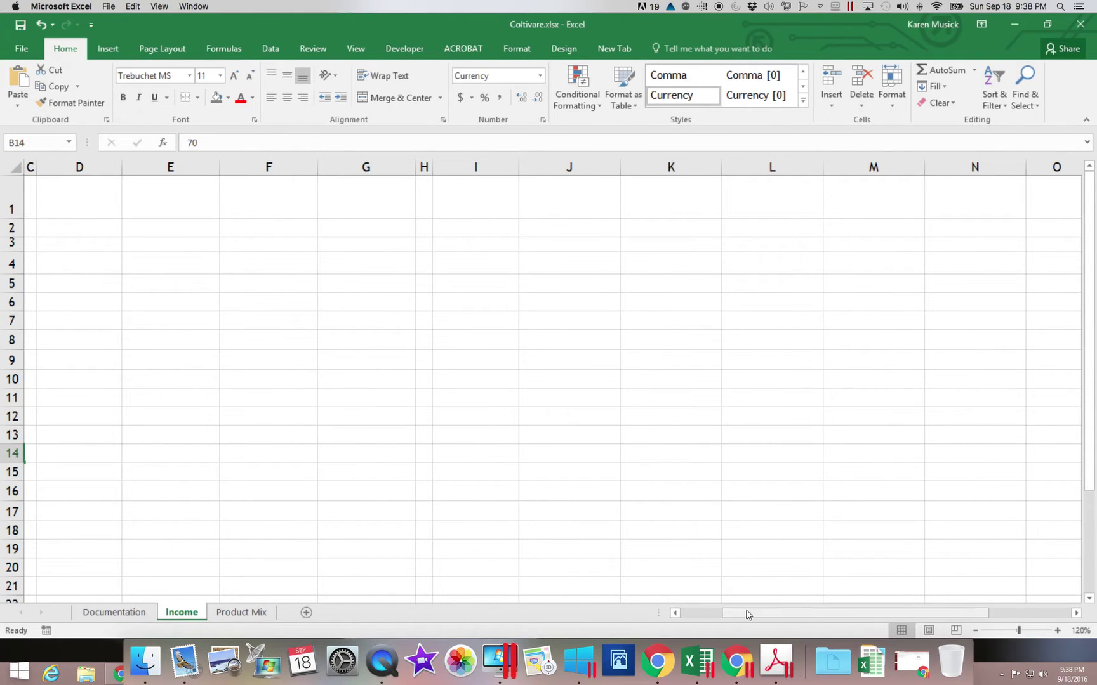
{"action": "left_click_drag", "start_coordinate": [742, 613], "coordinate": [679, 614]}
{"action": "left_click", "coordinate": [368, 304]}
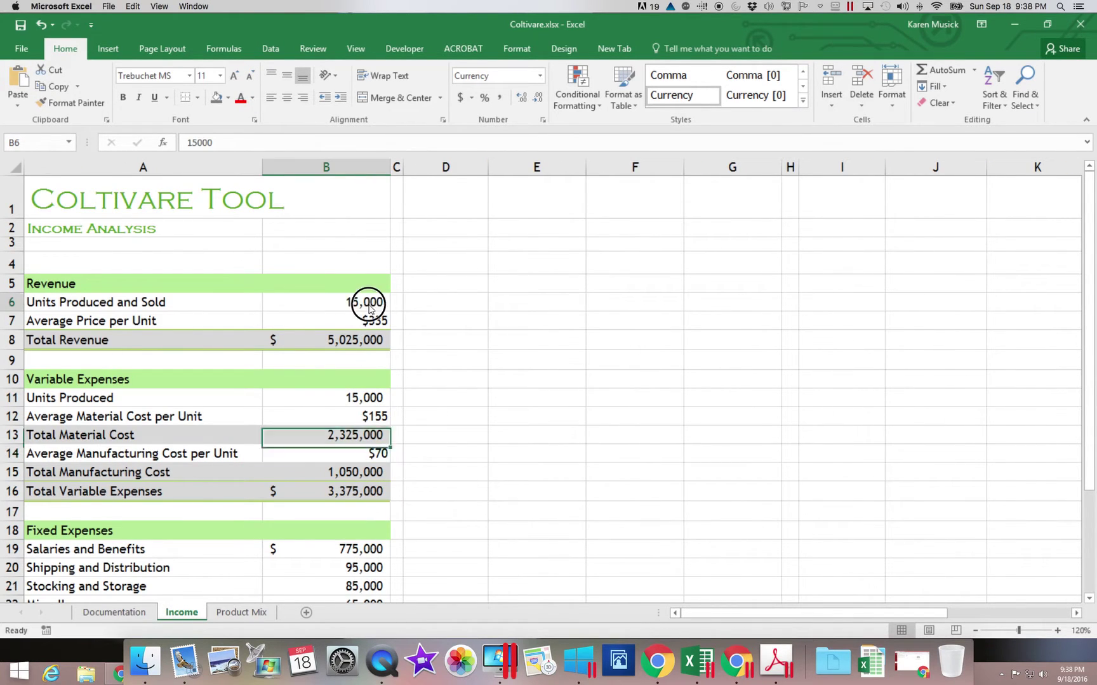
{"action": "type", "text": "1"}
{"action": "key", "text": "Return"}
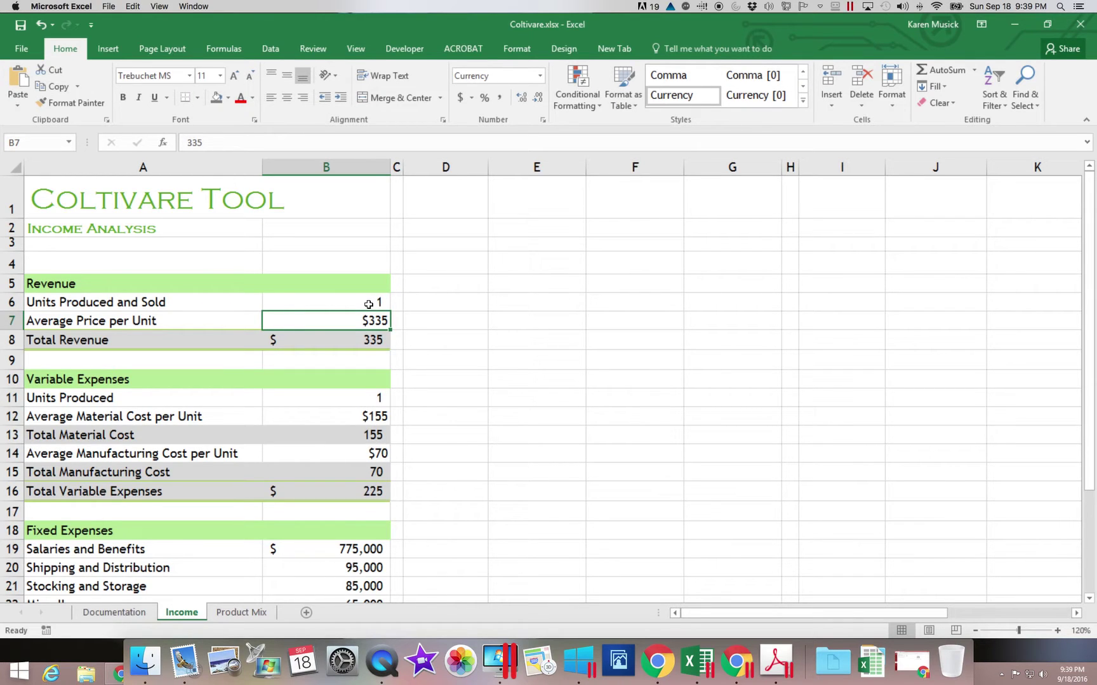
Step: Try 100 as the units produced and sold value in B6
{"action": "scroll", "coordinate": [368, 304], "scroll_direction": "right", "scroll_amount": 3}
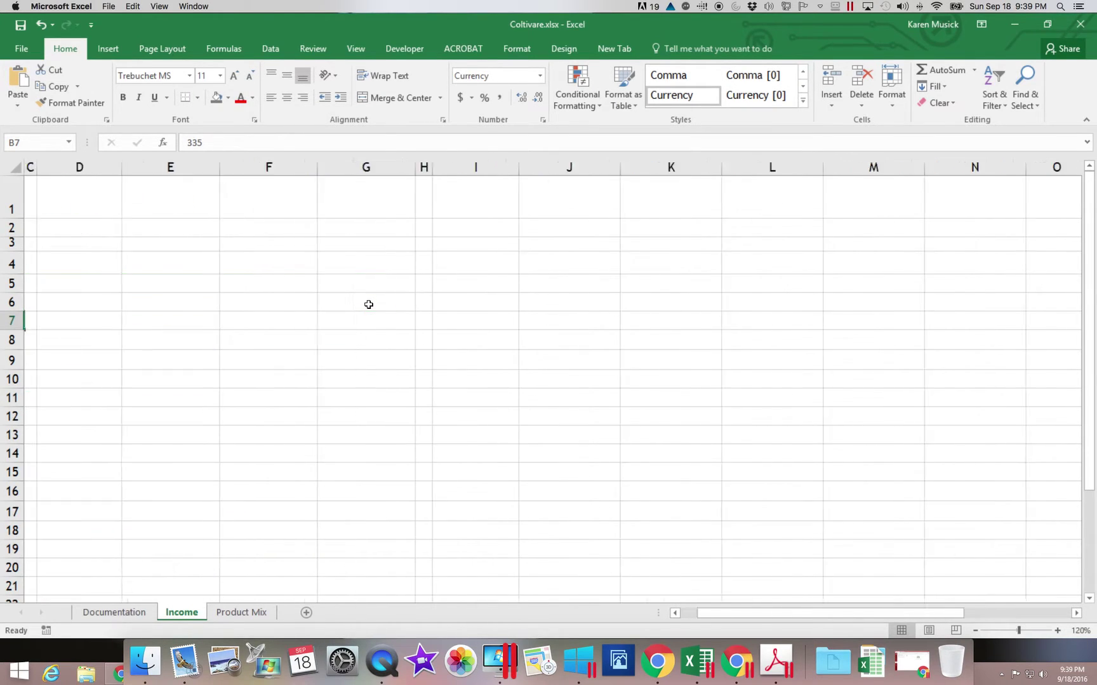
{"action": "left_click", "coordinate": [351, 306]}
{"action": "left_click_drag", "start_coordinate": [765, 620], "coordinate": [671, 613]}
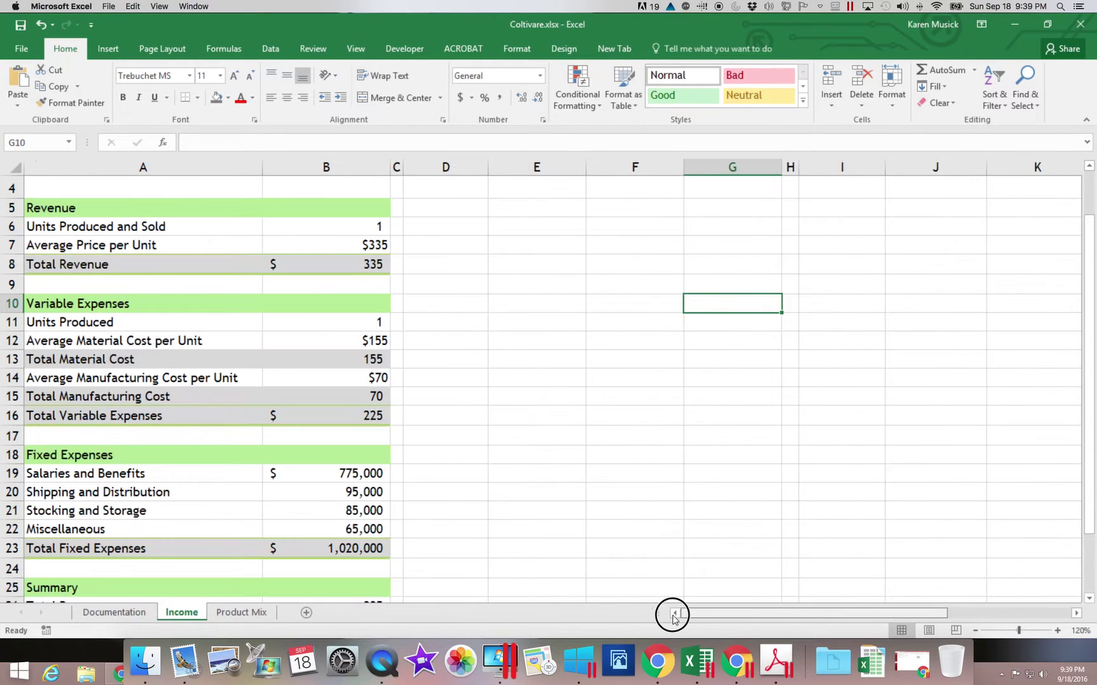
{"action": "left_click", "coordinate": [356, 226]}
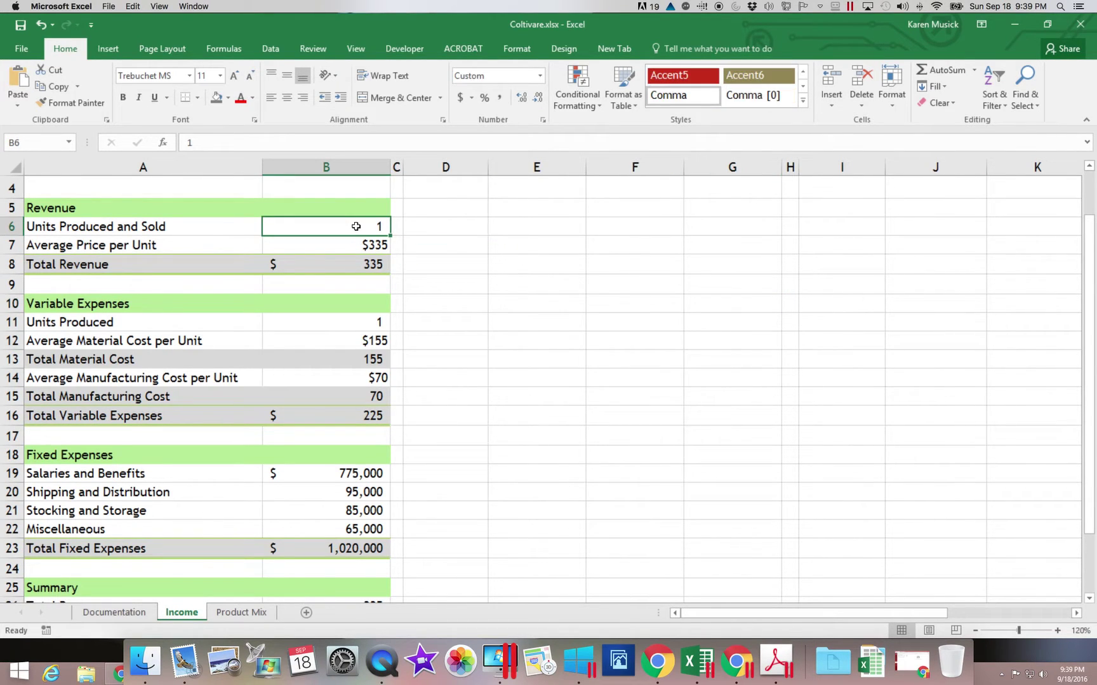
{"action": "type", "text": "100"}
{"action": "key", "text": "Return"}
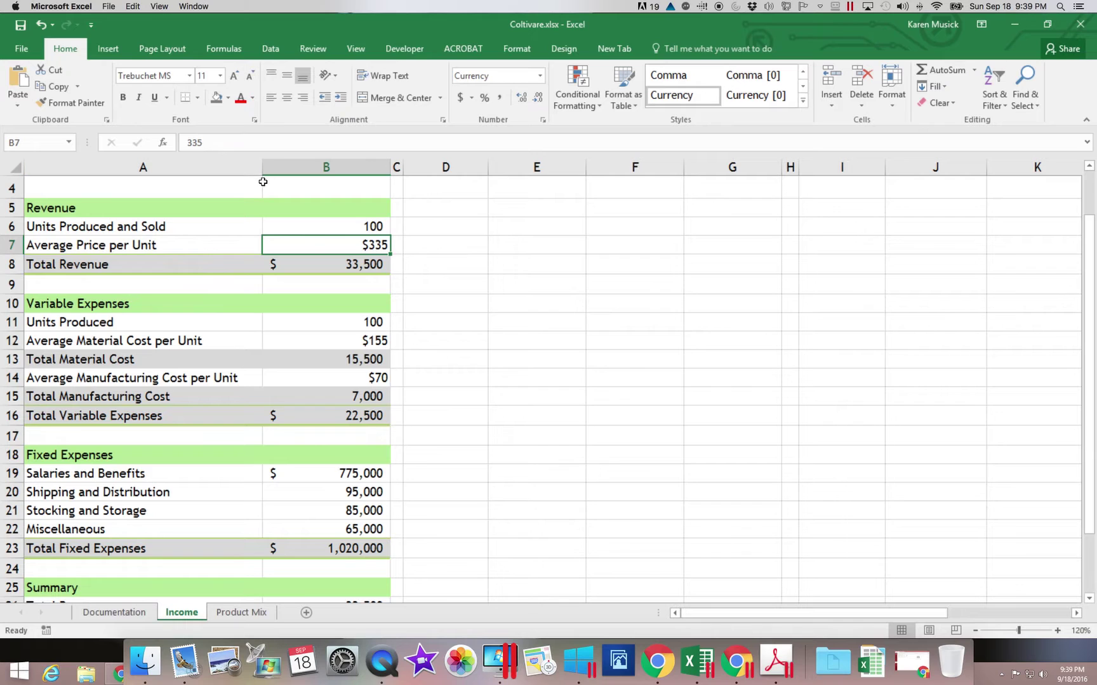
Step: Set B6 to 12,000 units, giving 4,020,000 revenue and $300,000 net income
{"action": "left_click", "coordinate": [342, 231]}
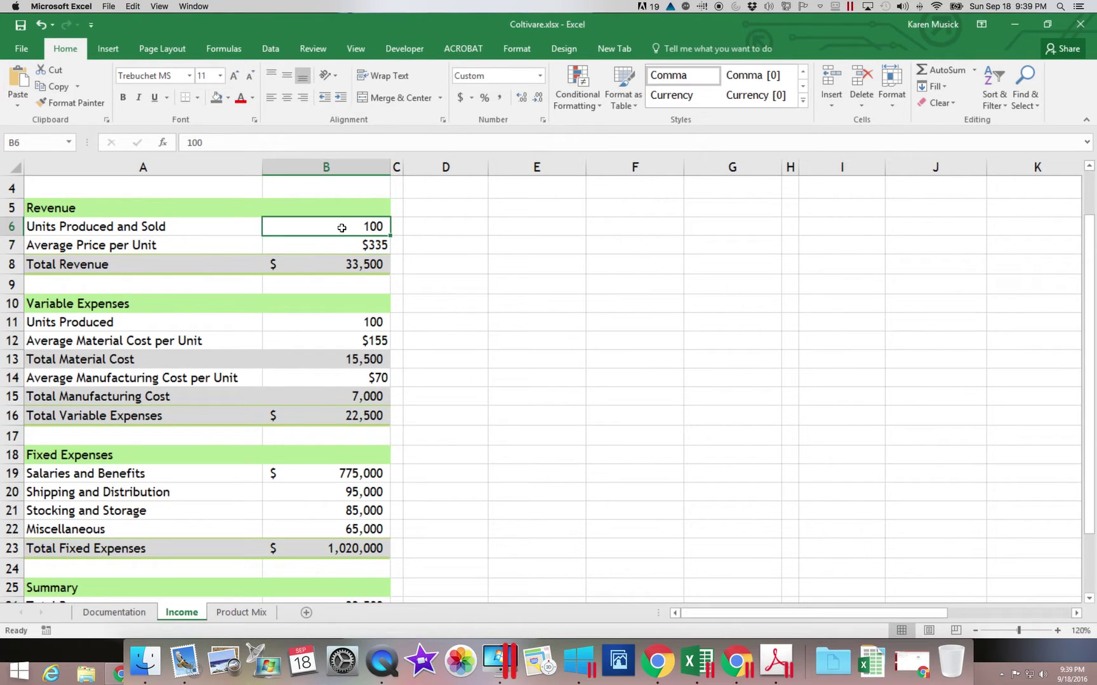
{"action": "type", "text": "12000"}
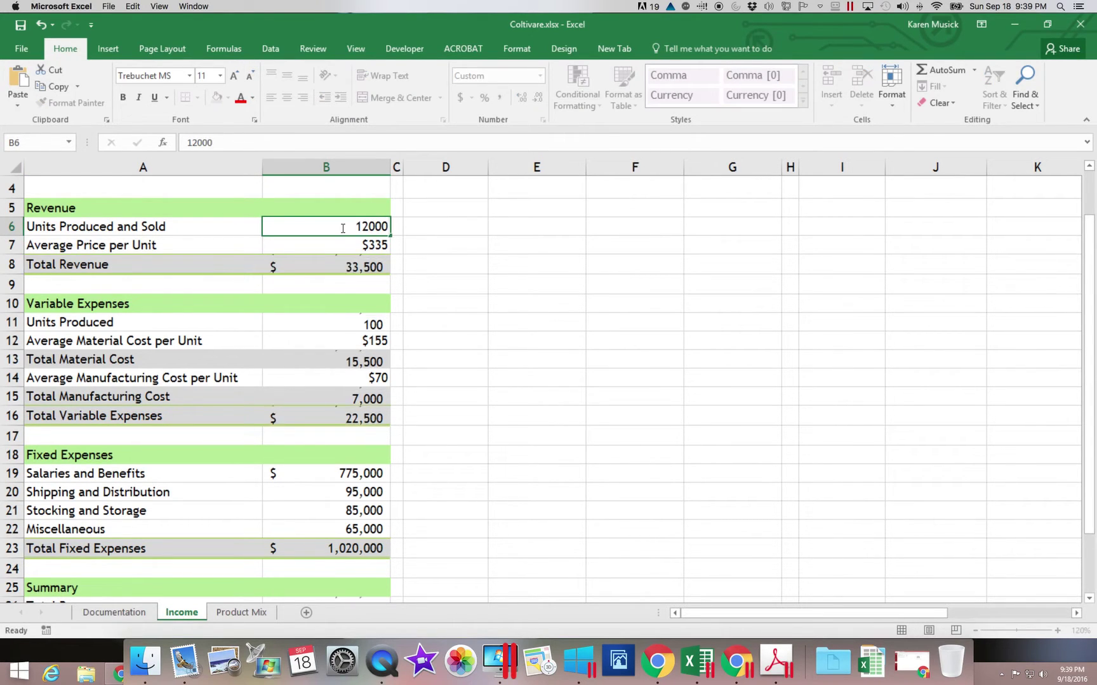
{"action": "key", "text": "Return"}
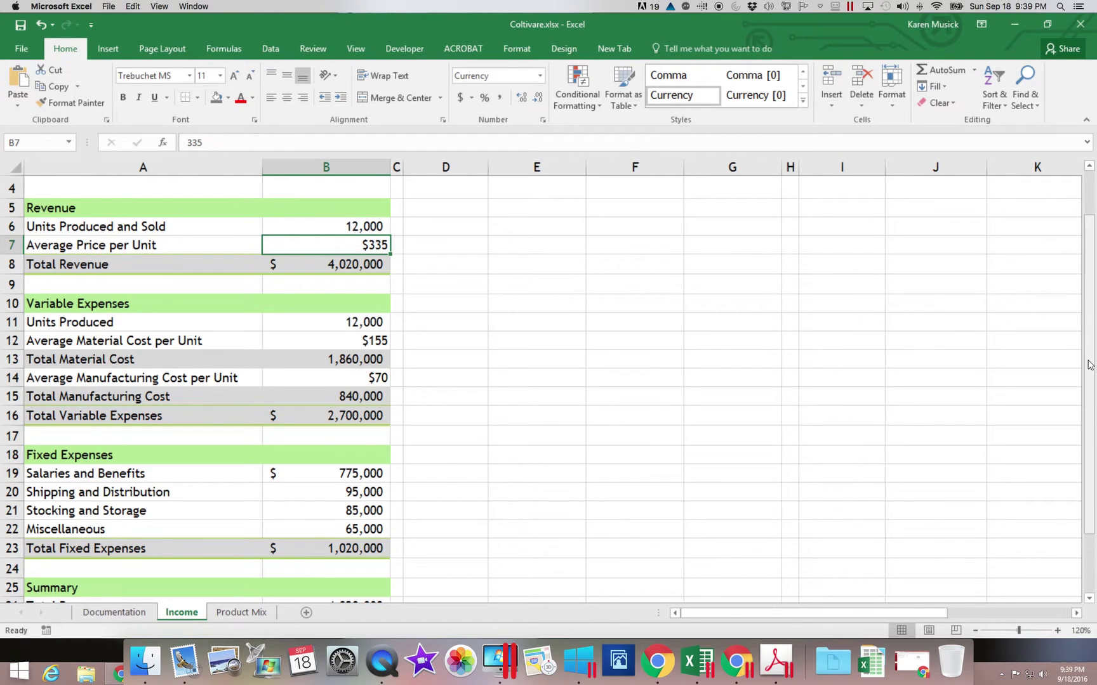
{"action": "left_click_drag", "start_coordinate": [1089, 391], "coordinate": [1089, 448]}
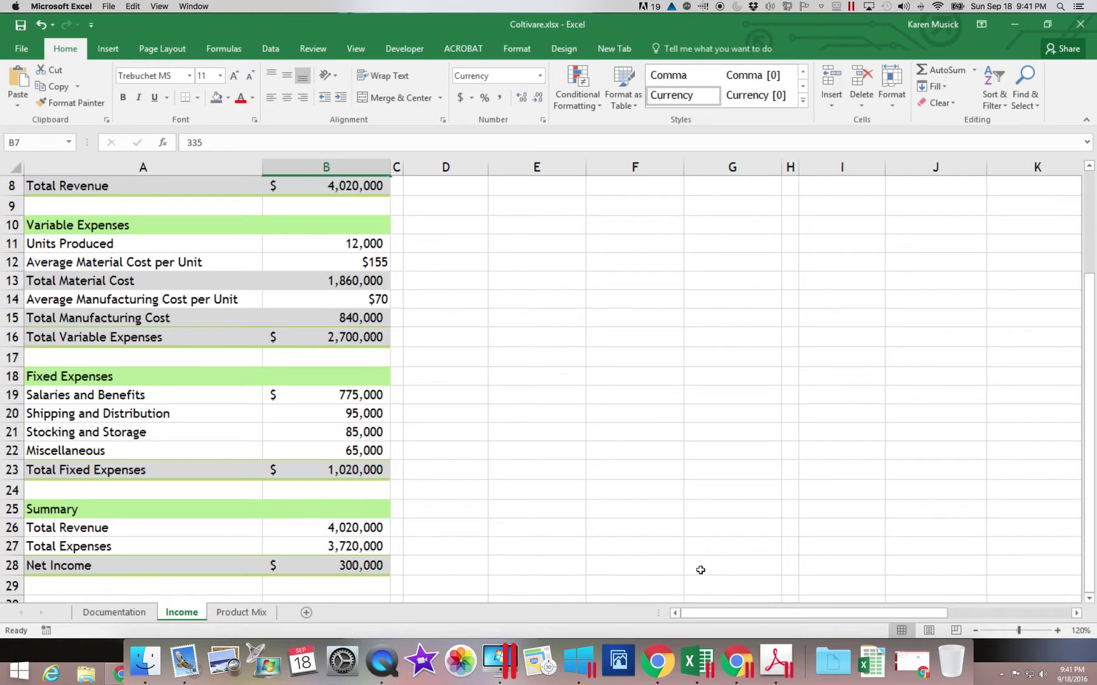
Step: Save the workbook and copy the Income sheet to the end of the workbook
{"action": "scroll", "coordinate": [1087, 551], "scroll_direction": "up", "scroll_amount": 3}
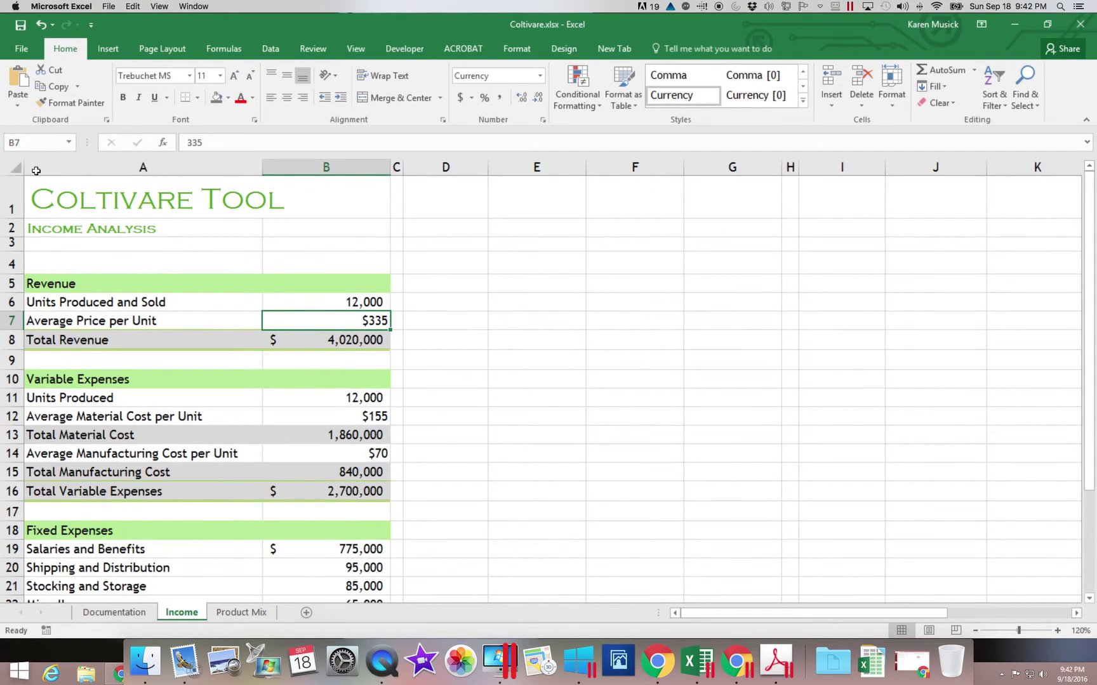
{"action": "left_click", "coordinate": [21, 24]}
{"action": "right_click", "coordinate": [183, 612]}
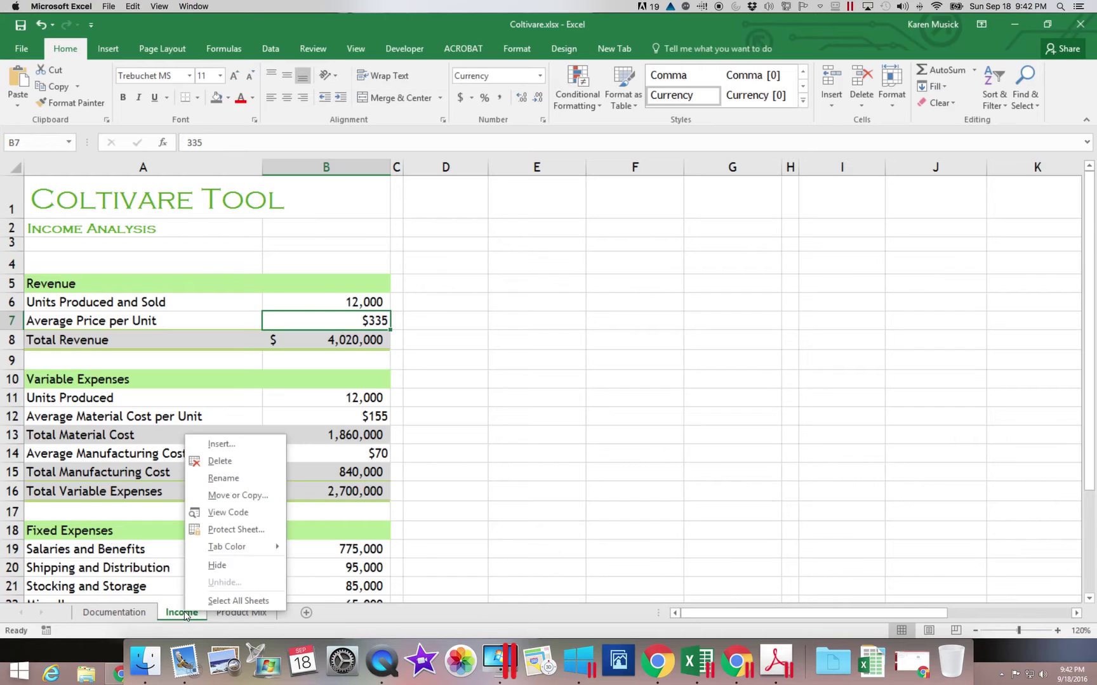
{"action": "left_click", "coordinate": [222, 496]}
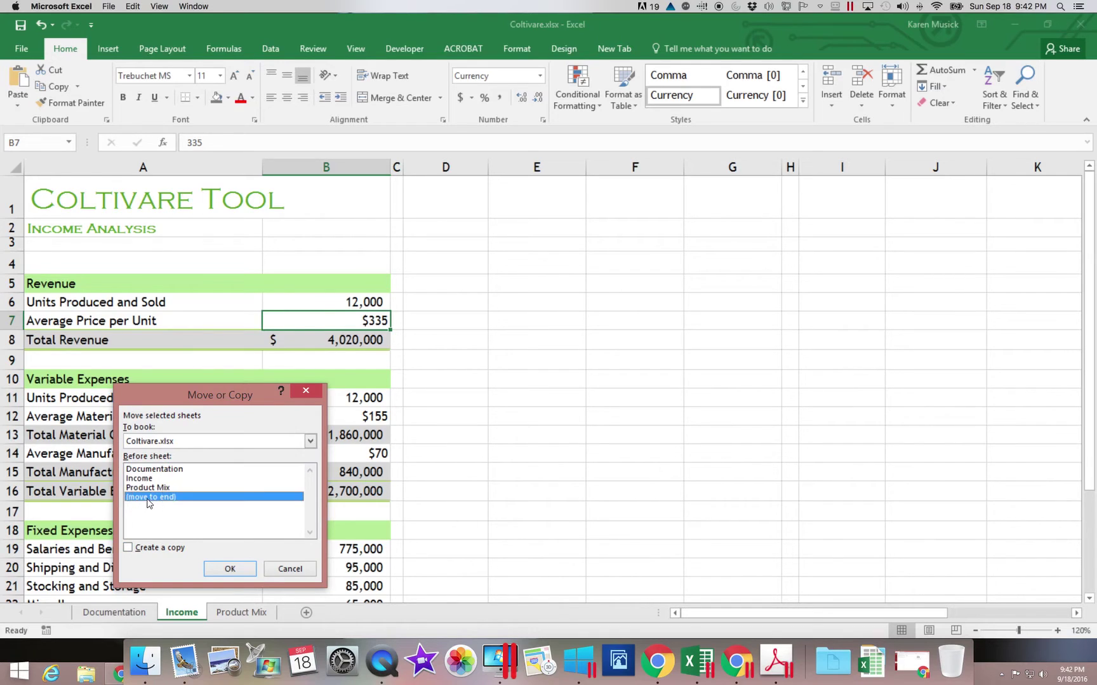
{"action": "left_click", "coordinate": [148, 550]}
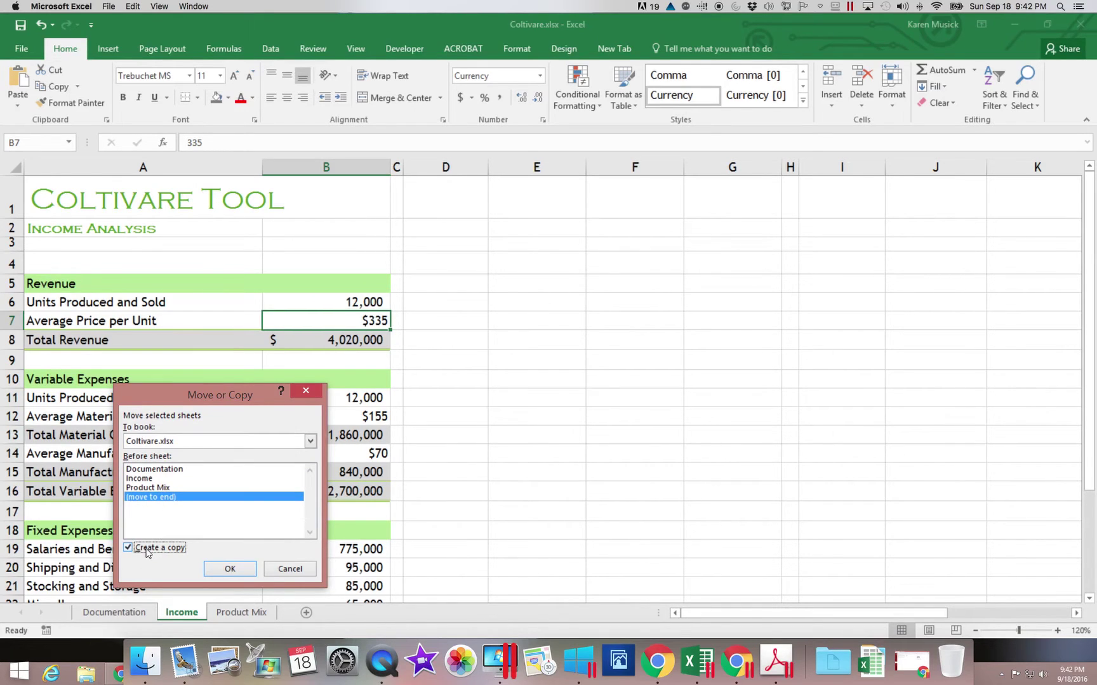
{"action": "left_click", "coordinate": [218, 573]}
Step: Rename the Income (2) copy to GoalSeek
{"action": "left_click", "coordinate": [301, 616]}
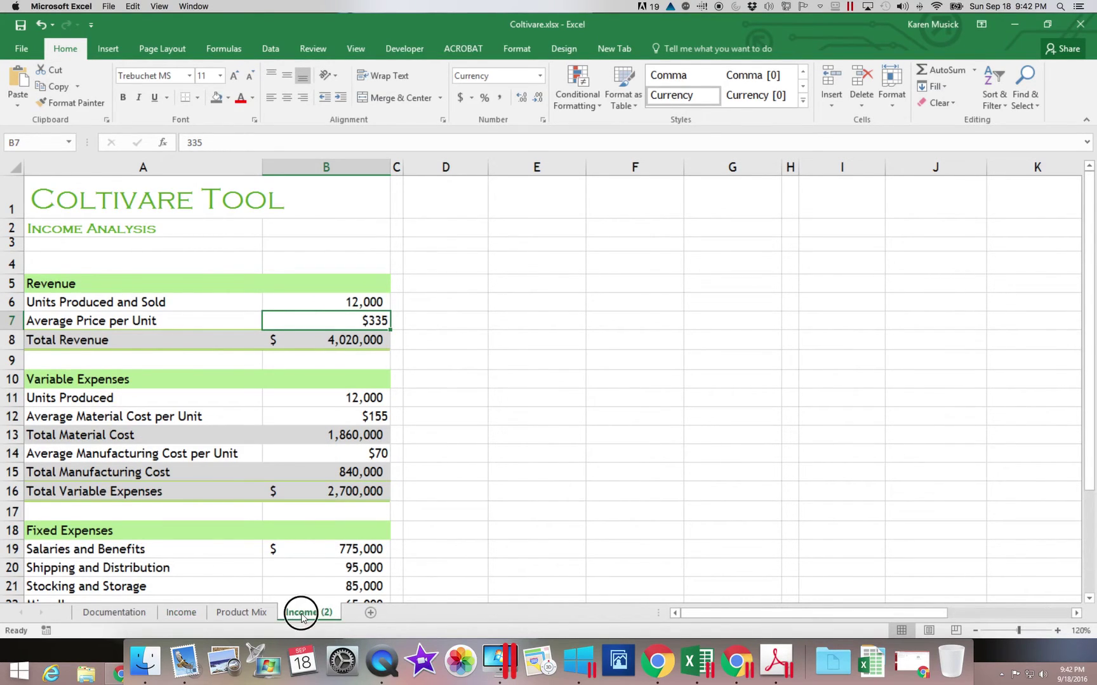
{"action": "double_click", "coordinate": [301, 615]}
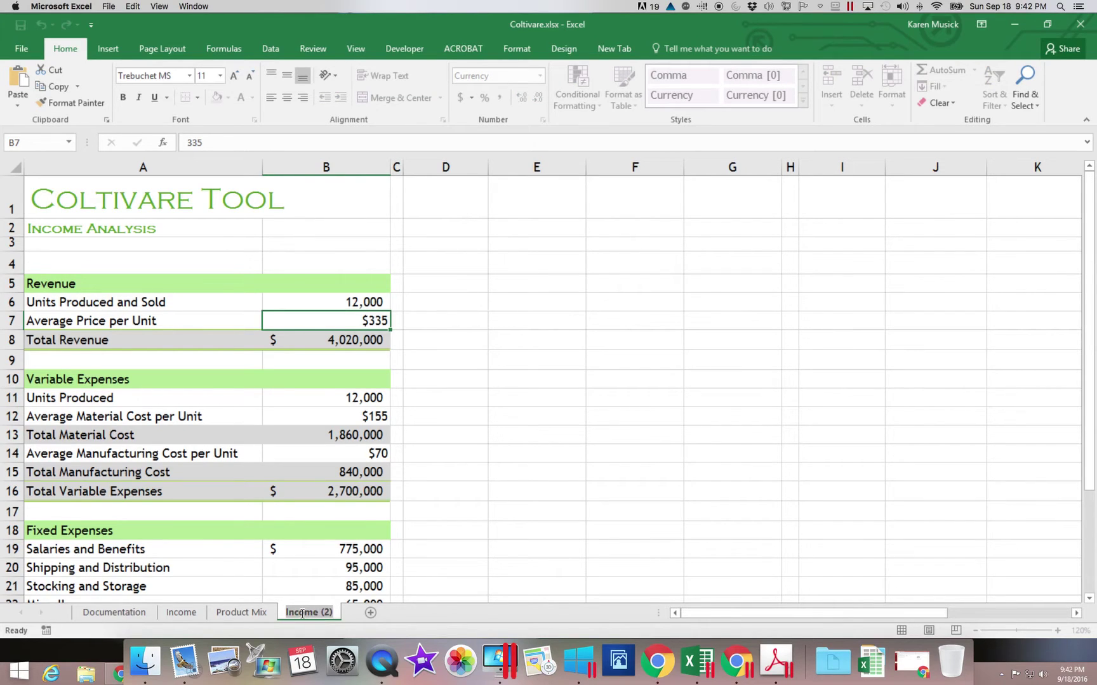
{"action": "type", "text": "GoalSee"}
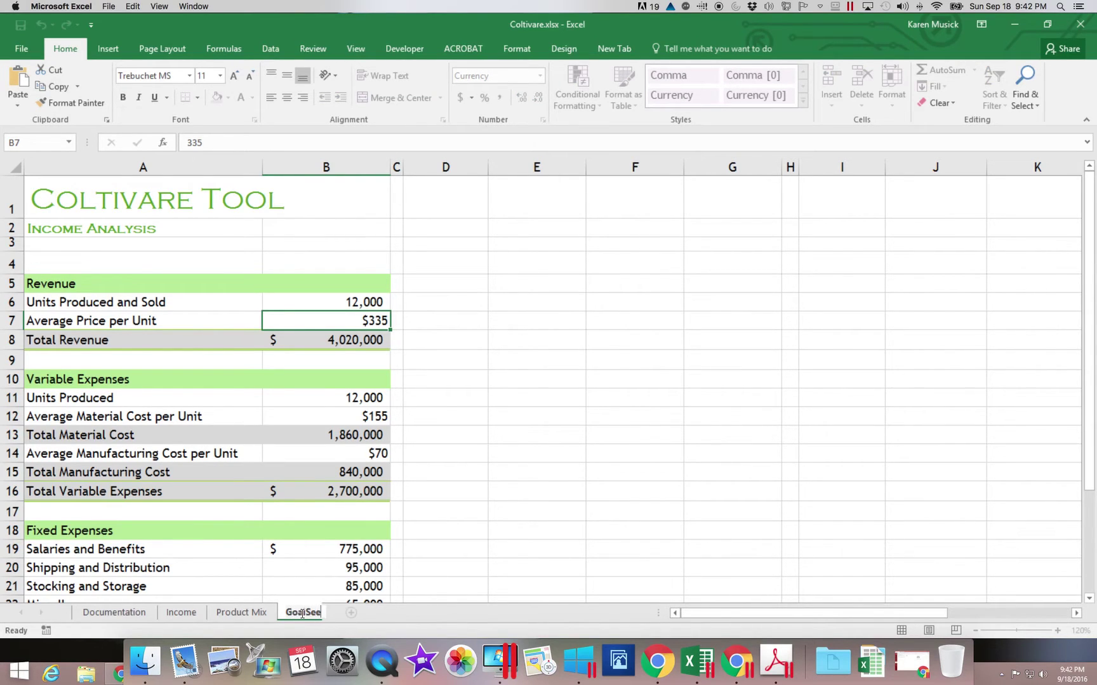
{"action": "type", "text": "k"}
{"action": "key", "text": "Return"}
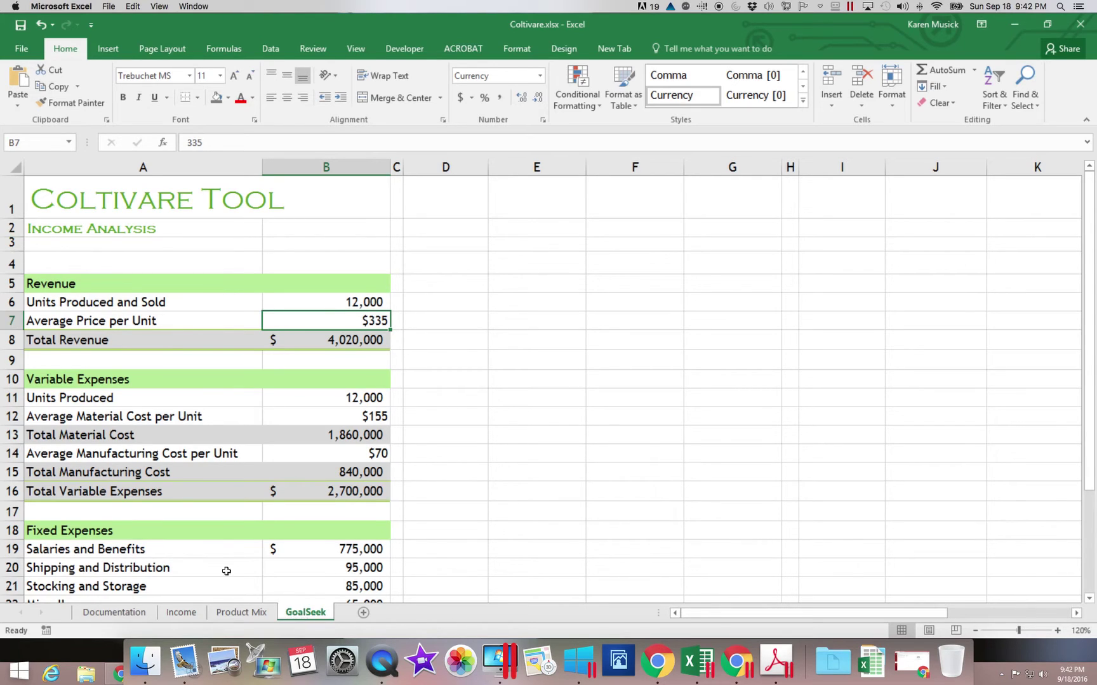
Step: Enter =B28 in cell B4 of the GoalSeek sheet so it shows $300,000 net income
{"action": "scroll", "coordinate": [230, 572], "scroll_direction": "right", "scroll_amount": 1}
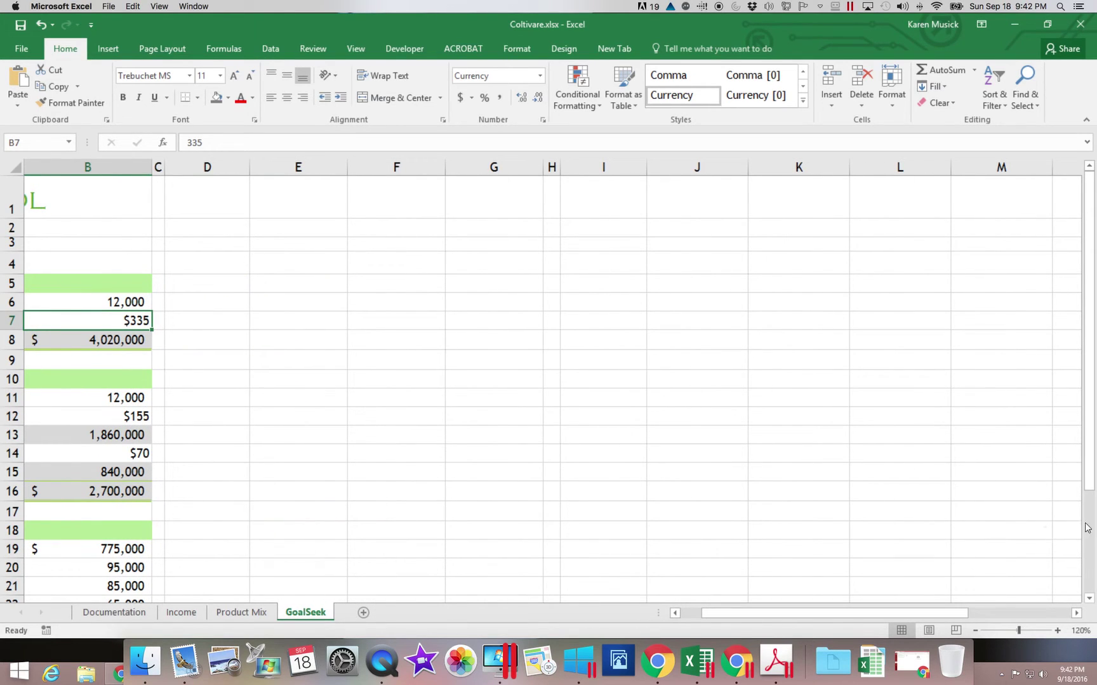
{"action": "left_click_drag", "start_coordinate": [1091, 507], "coordinate": [1089, 593]}
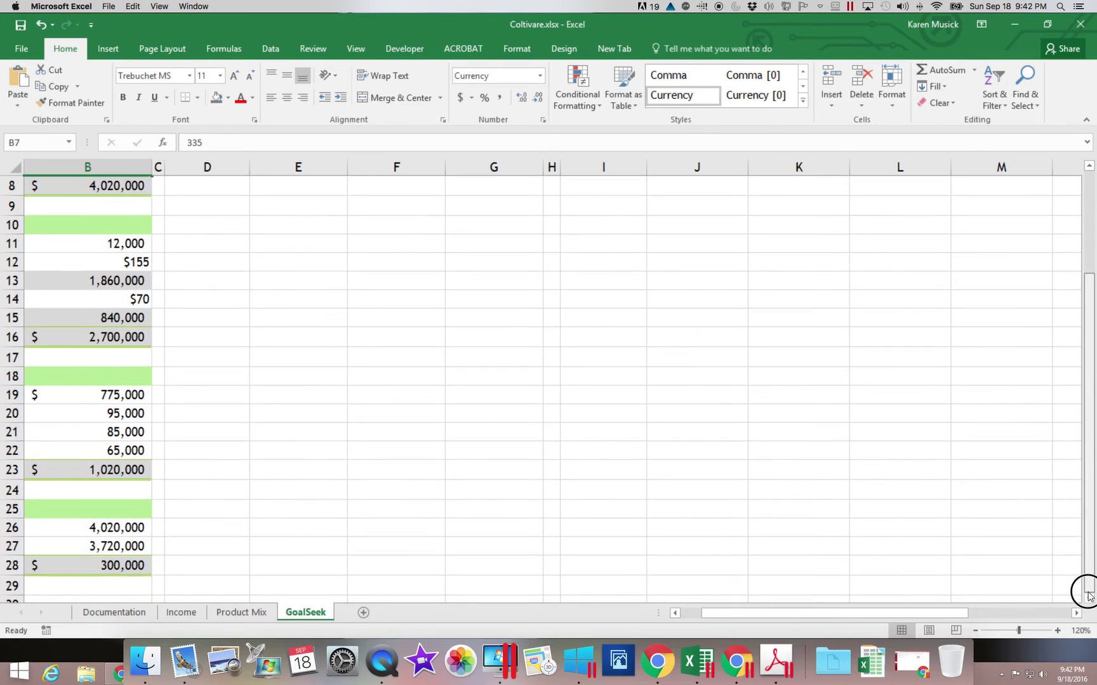
{"action": "left_click_drag", "start_coordinate": [945, 612], "coordinate": [835, 613]}
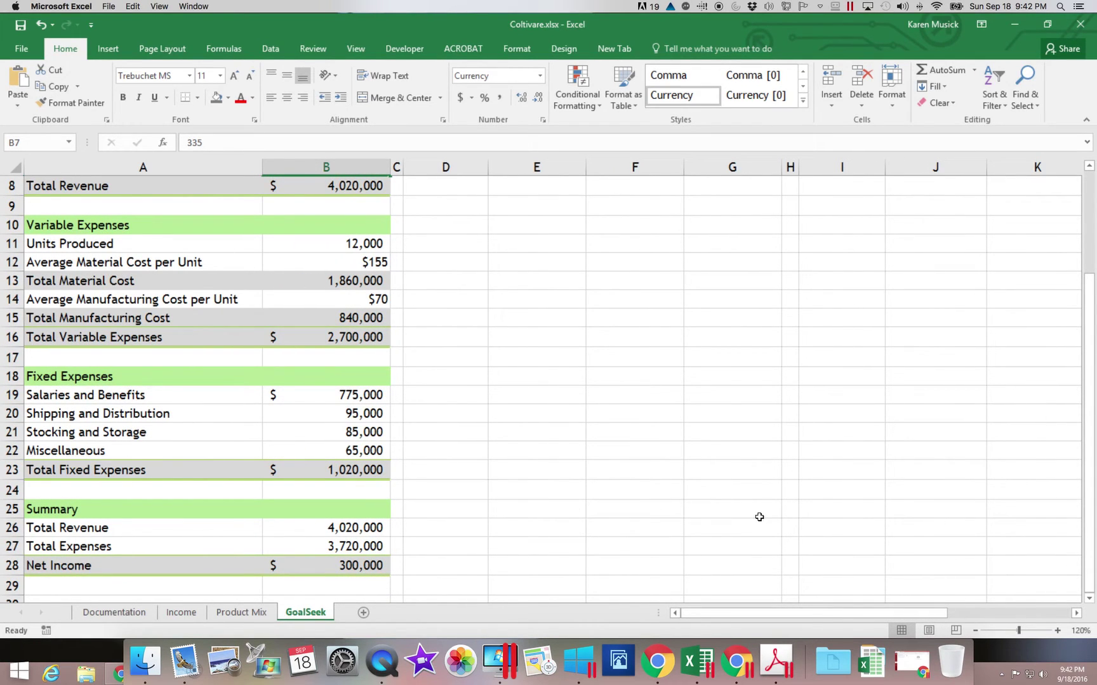
{"action": "left_click", "coordinate": [1085, 567]}
{"action": "left_click_drag", "start_coordinate": [1085, 567], "coordinate": [1086, 350]}
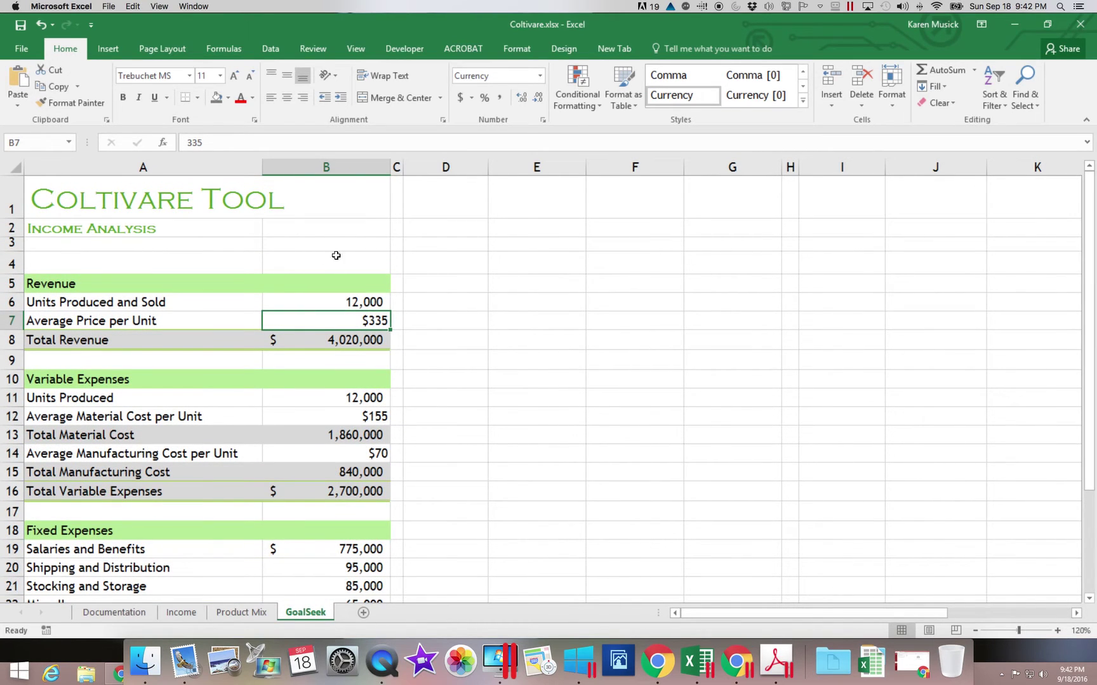
{"action": "left_click", "coordinate": [363, 261]}
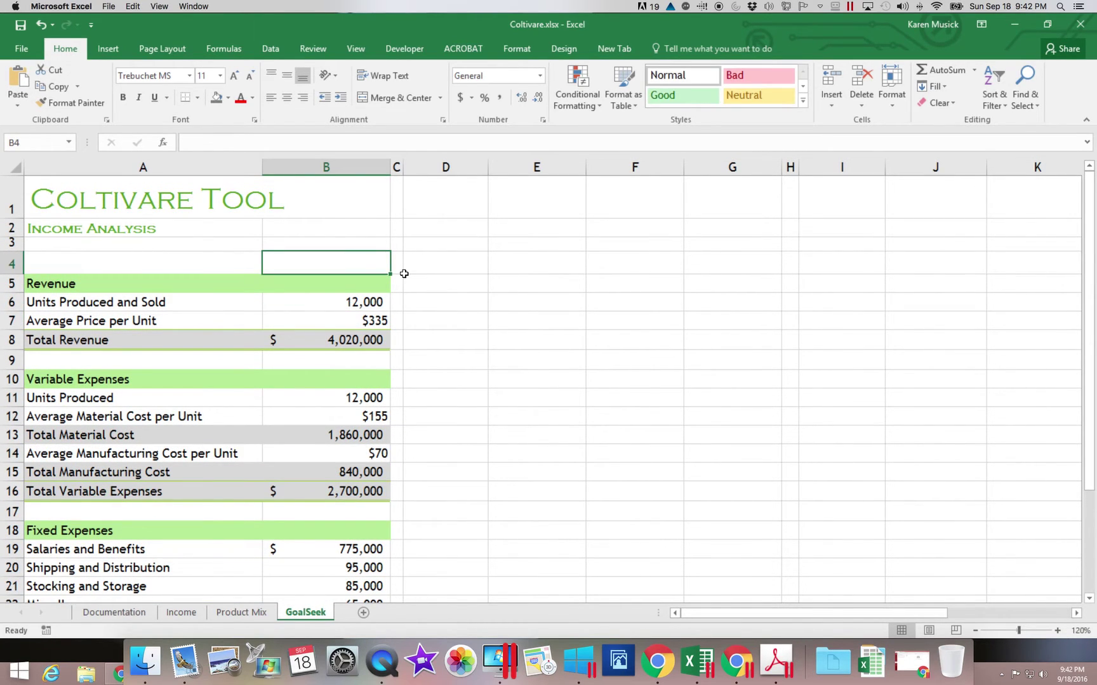
{"action": "type", "text": "="}
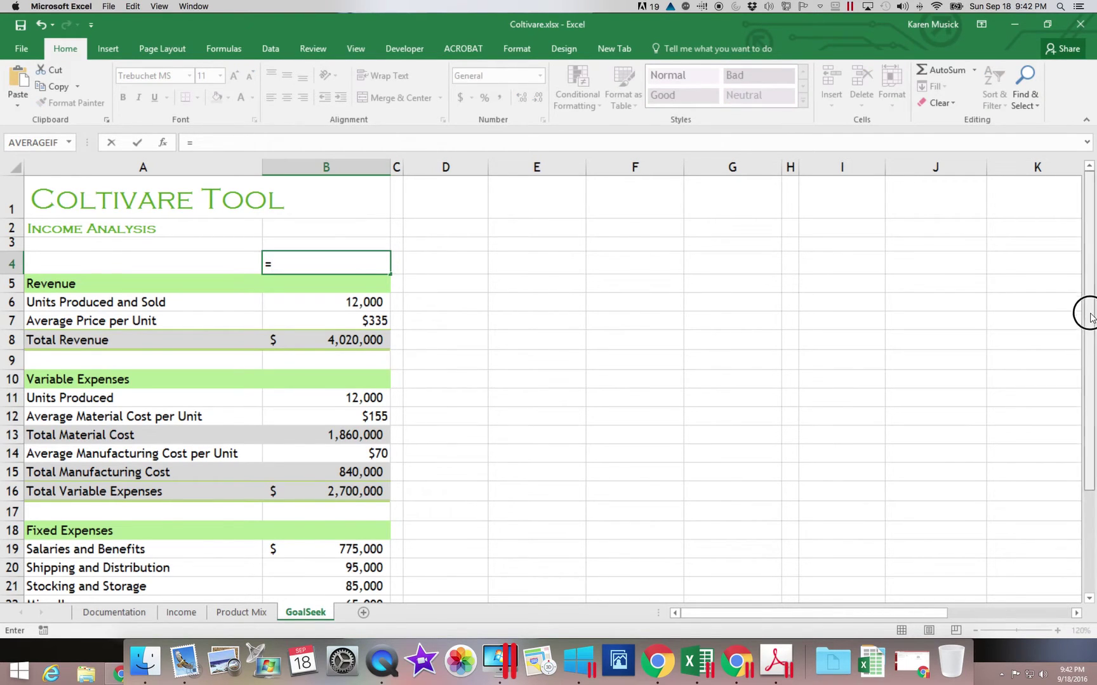
{"action": "left_click_drag", "start_coordinate": [1089, 311], "coordinate": [1089, 487]}
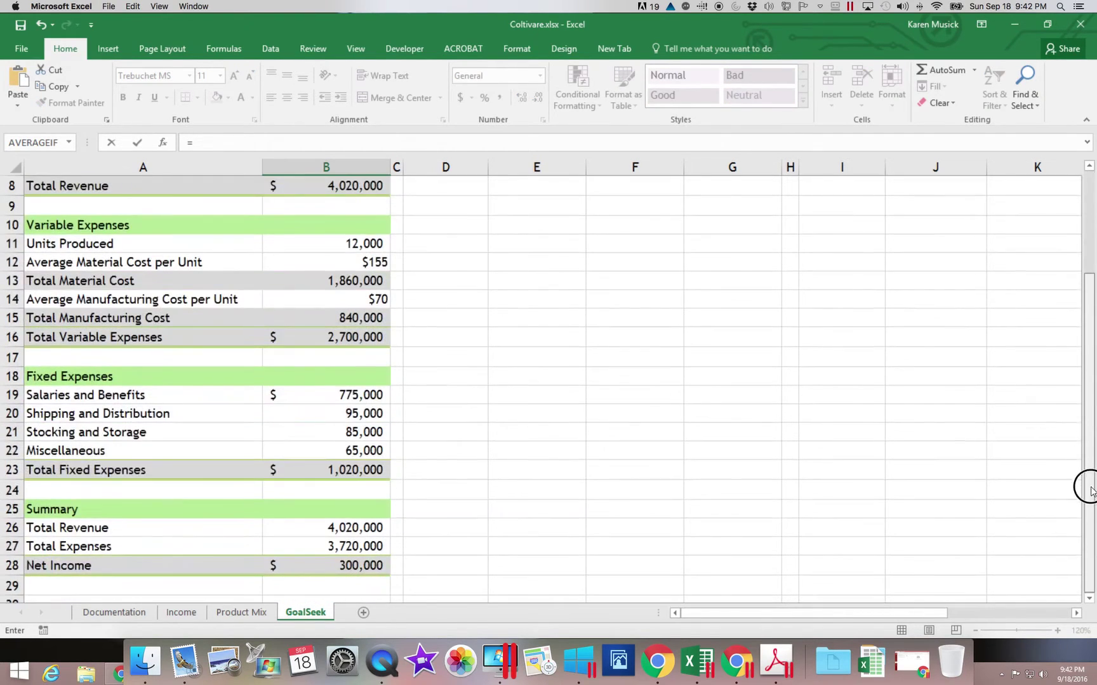
{"action": "left_click", "coordinate": [364, 565]}
{"action": "key", "text": "Return"}
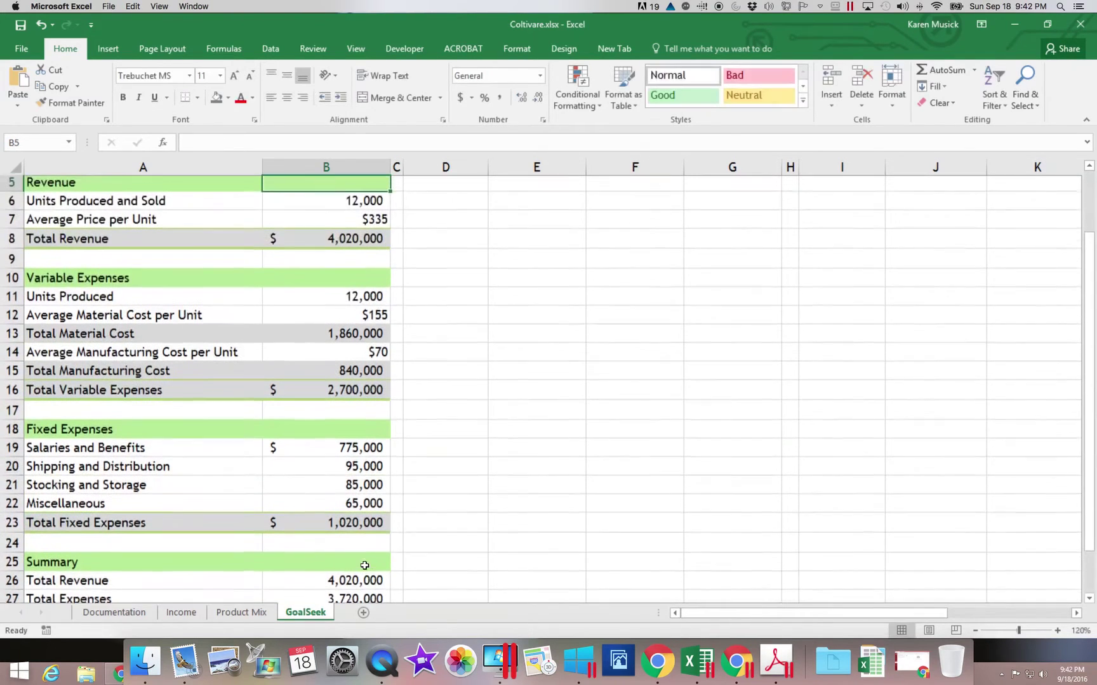
{"action": "left_click_drag", "start_coordinate": [1089, 525], "coordinate": [1086, 342]}
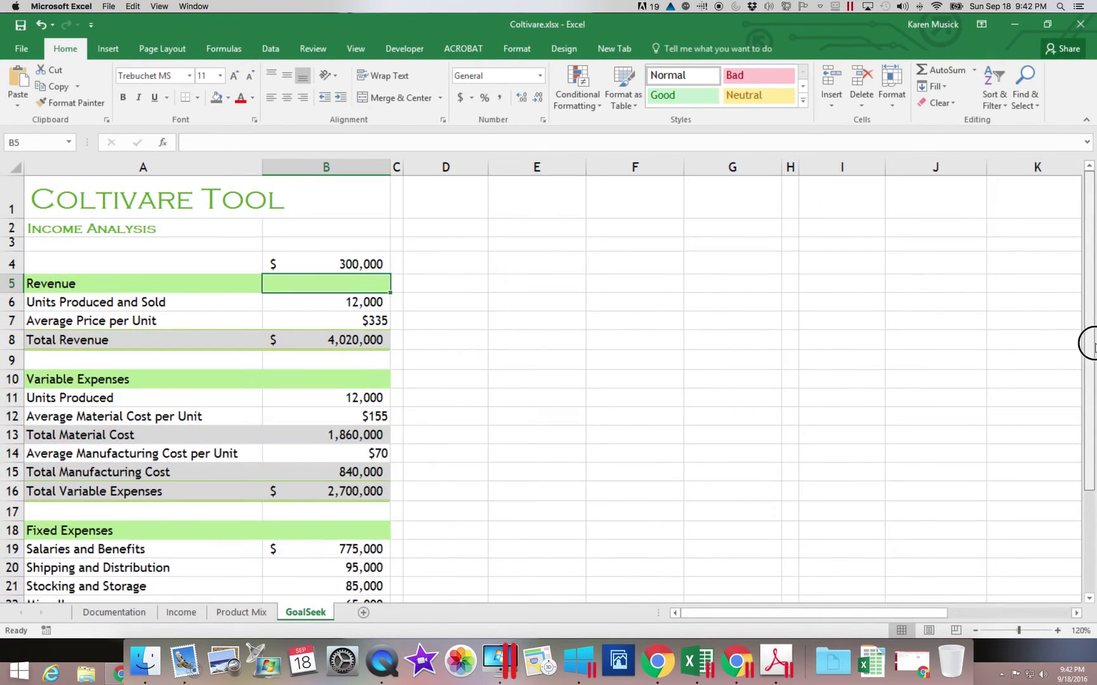
{"action": "left_click", "coordinate": [366, 264]}
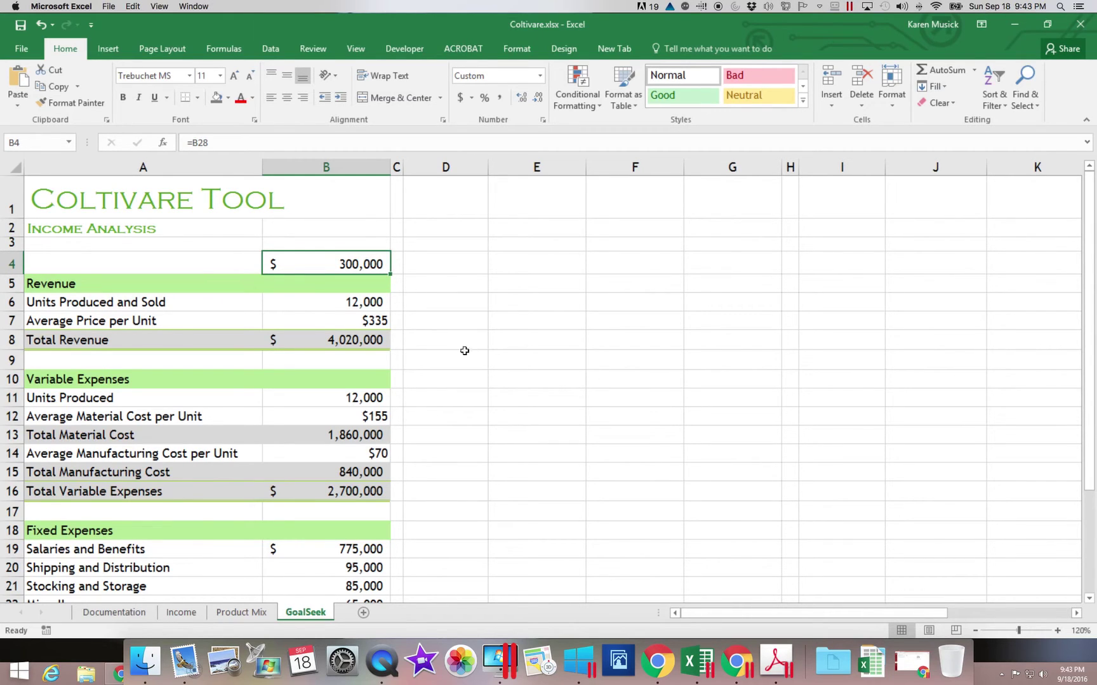
{"action": "left_click", "coordinate": [371, 304]}
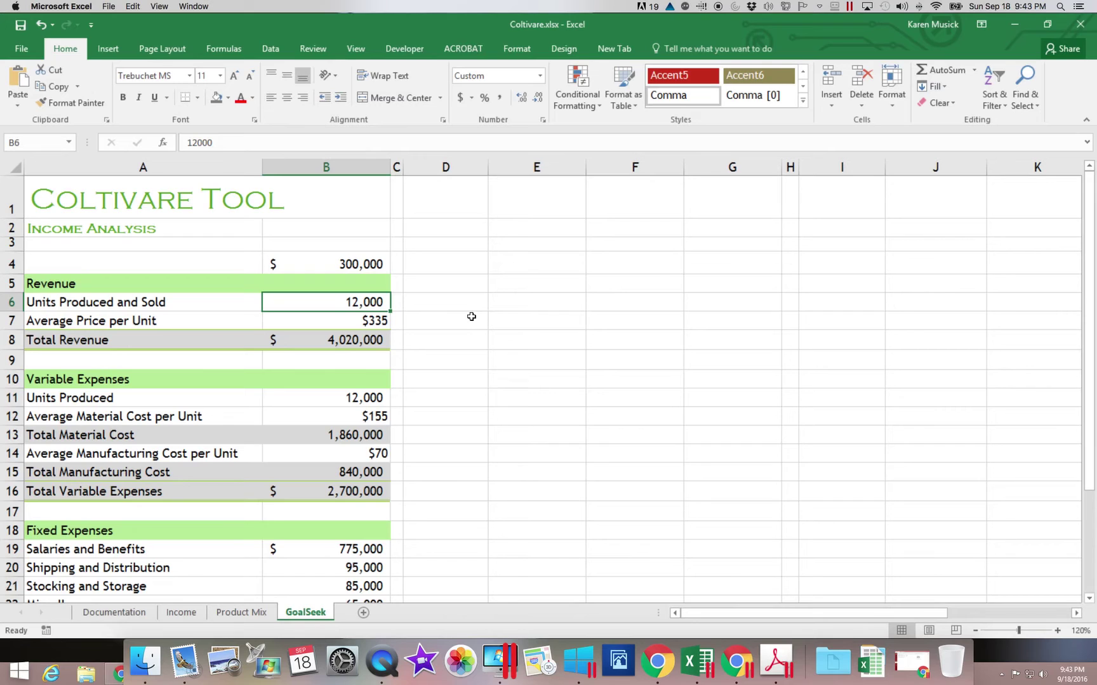
{"action": "type", "text": "1500"}
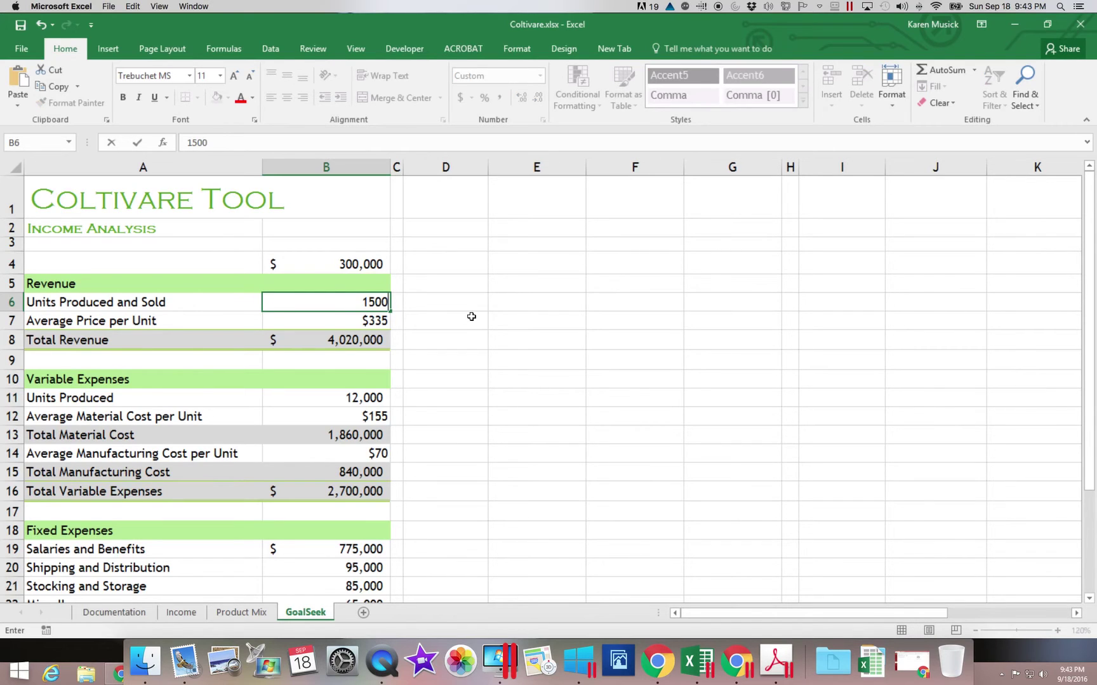
{"action": "type", "text": "0"}
{"action": "key", "text": "Return"}
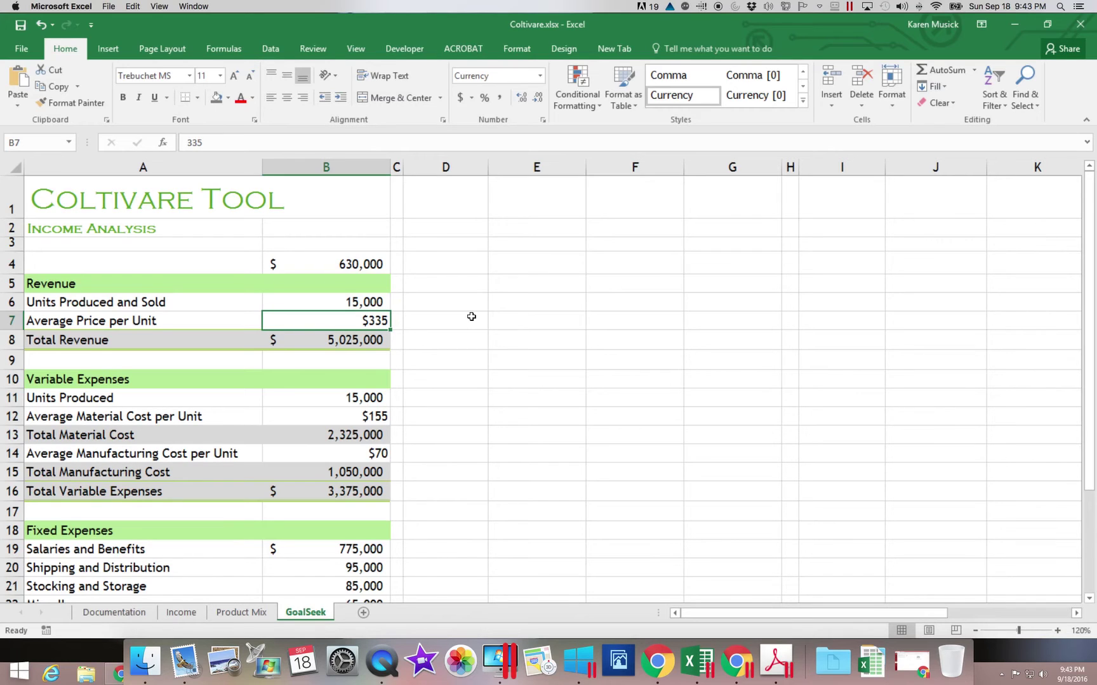
{"action": "key", "text": "Up"}
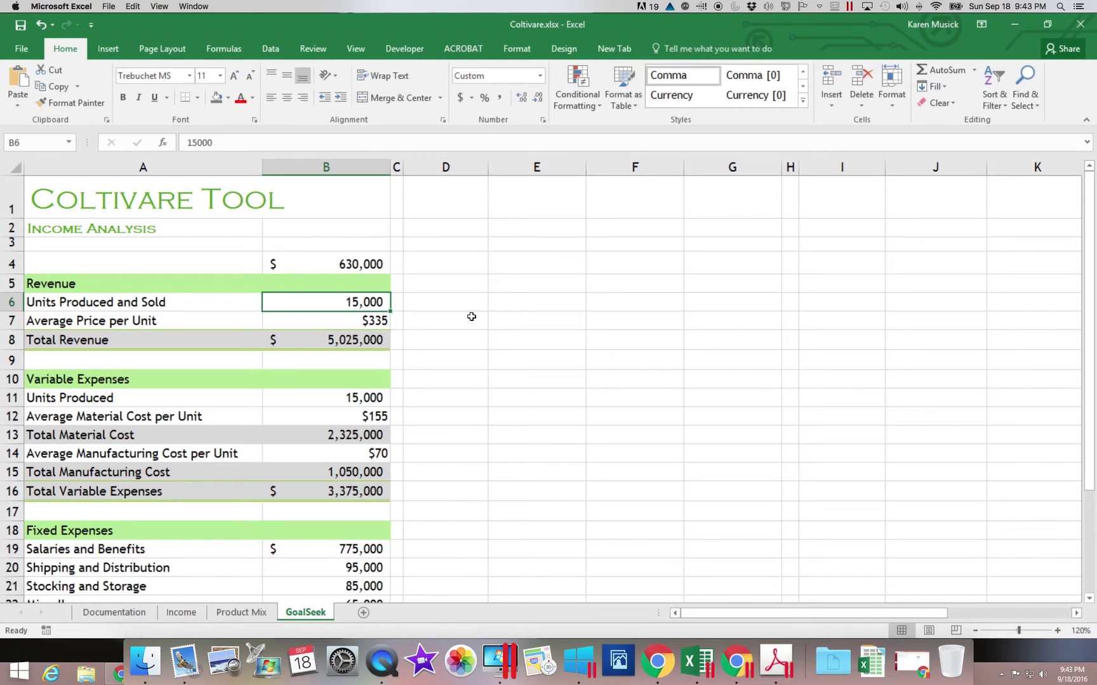
{"action": "type", "text": "90"}
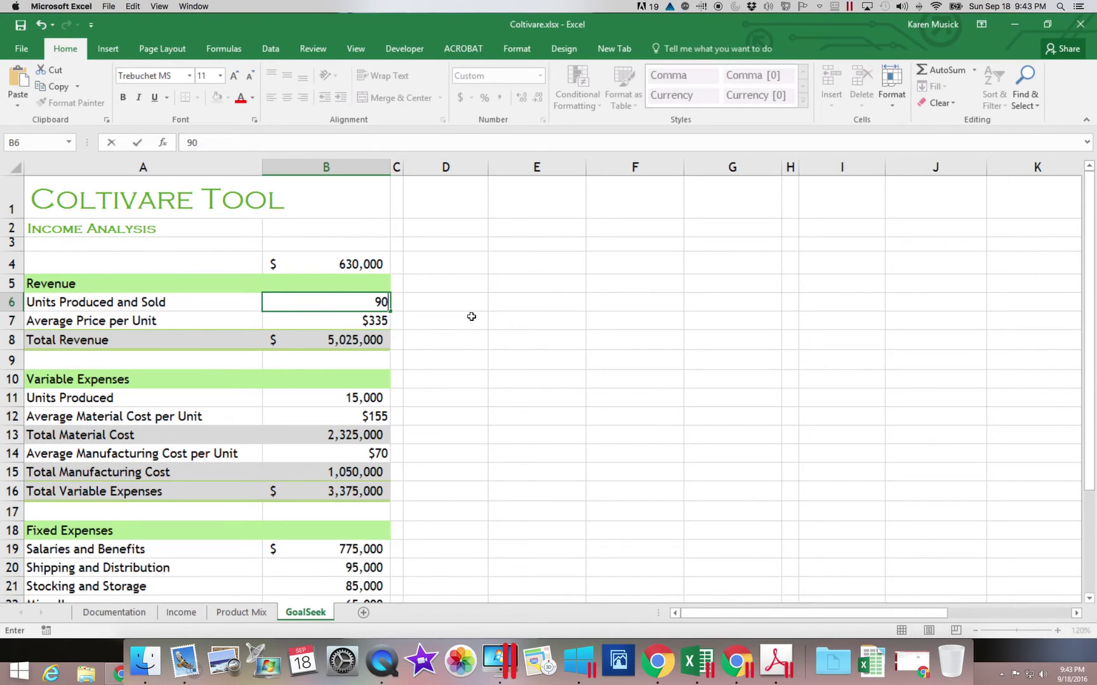
{"action": "type", "text": "00"}
{"action": "key", "text": "Return"}
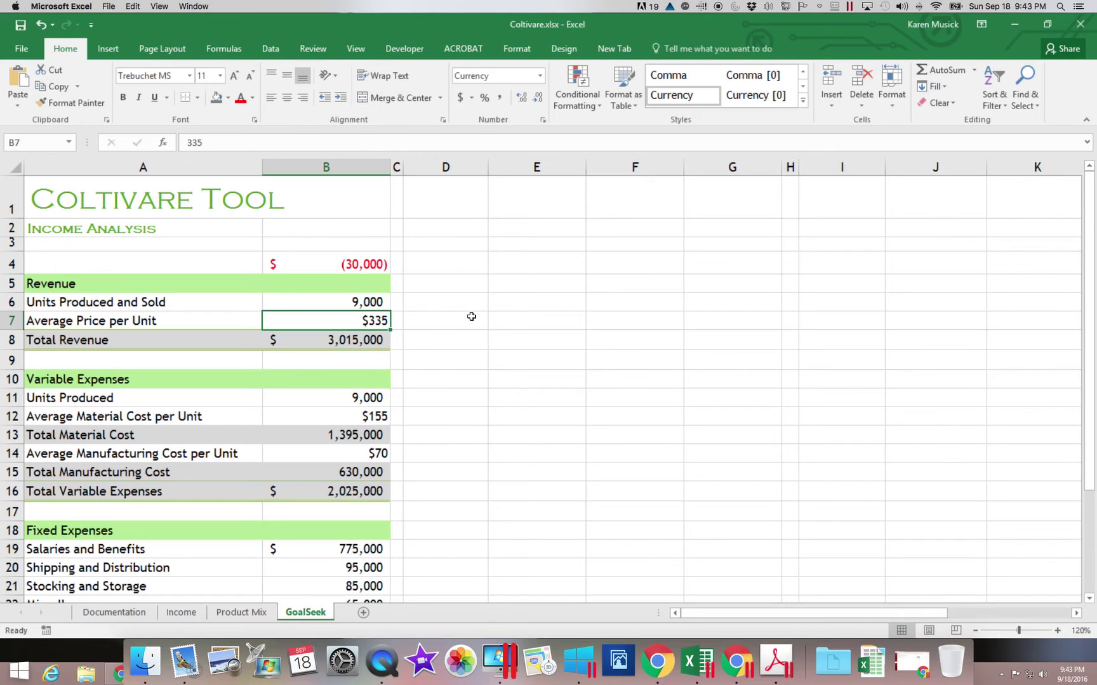
{"action": "key", "text": "Up"}
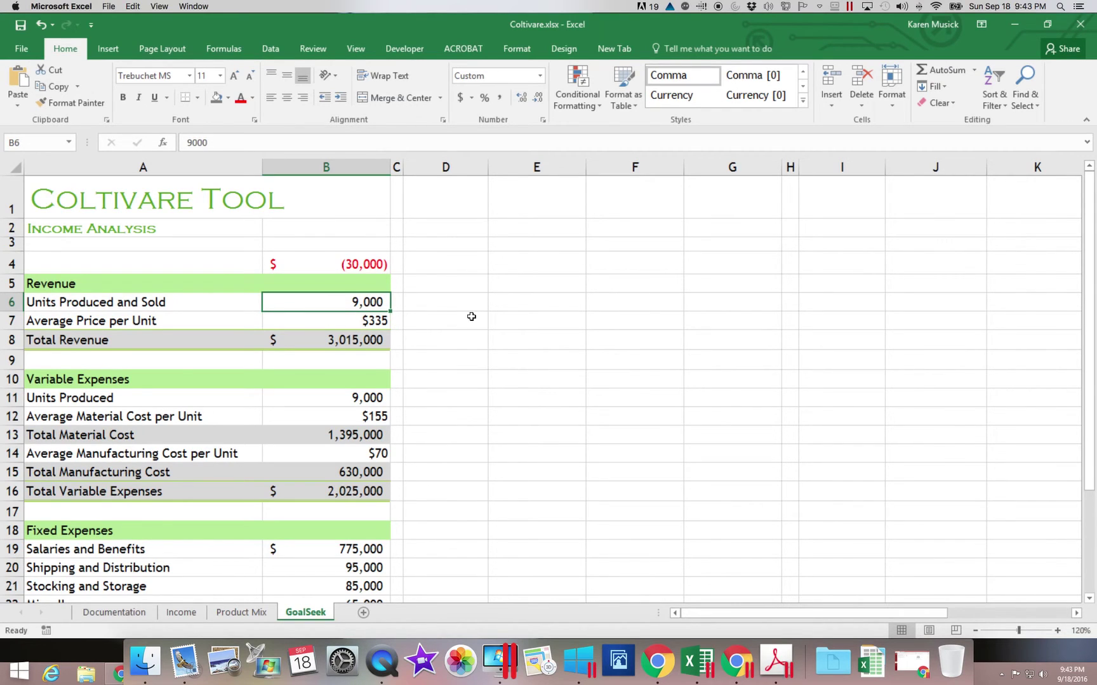
{"action": "type", "text": "12,000"}
{"action": "key", "text": "Return"}
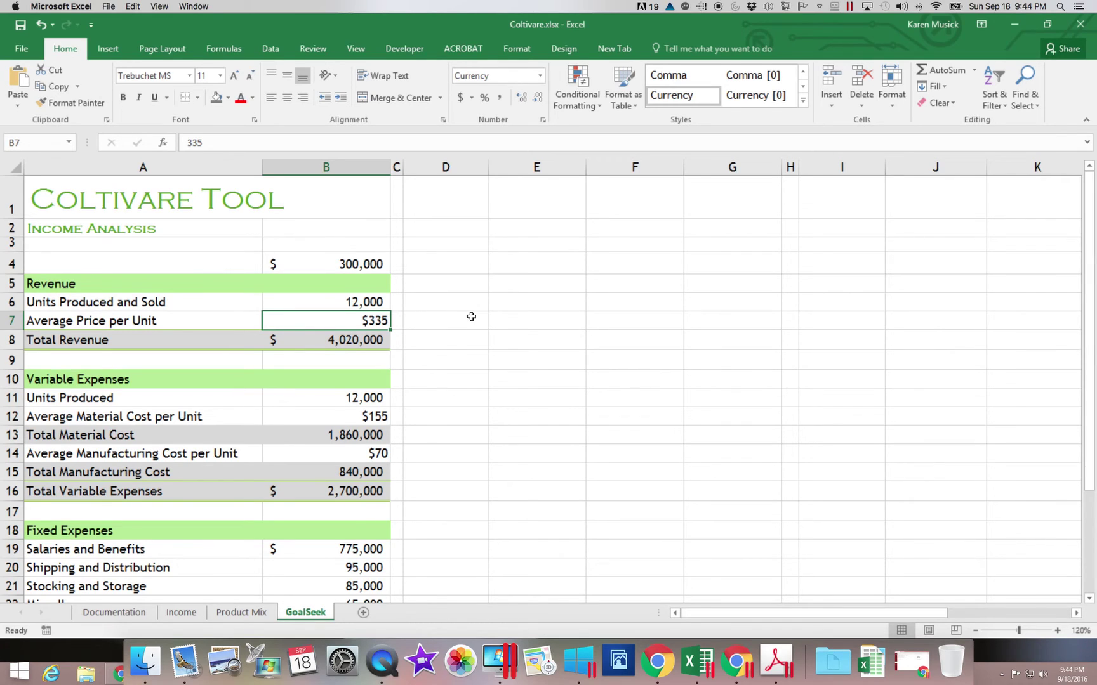
Step: Select Net Income in B28 and launch Goal Seek from Data > What-If Analysis
{"action": "scroll", "coordinate": [1091, 383], "scroll_direction": "down", "scroll_amount": 3}
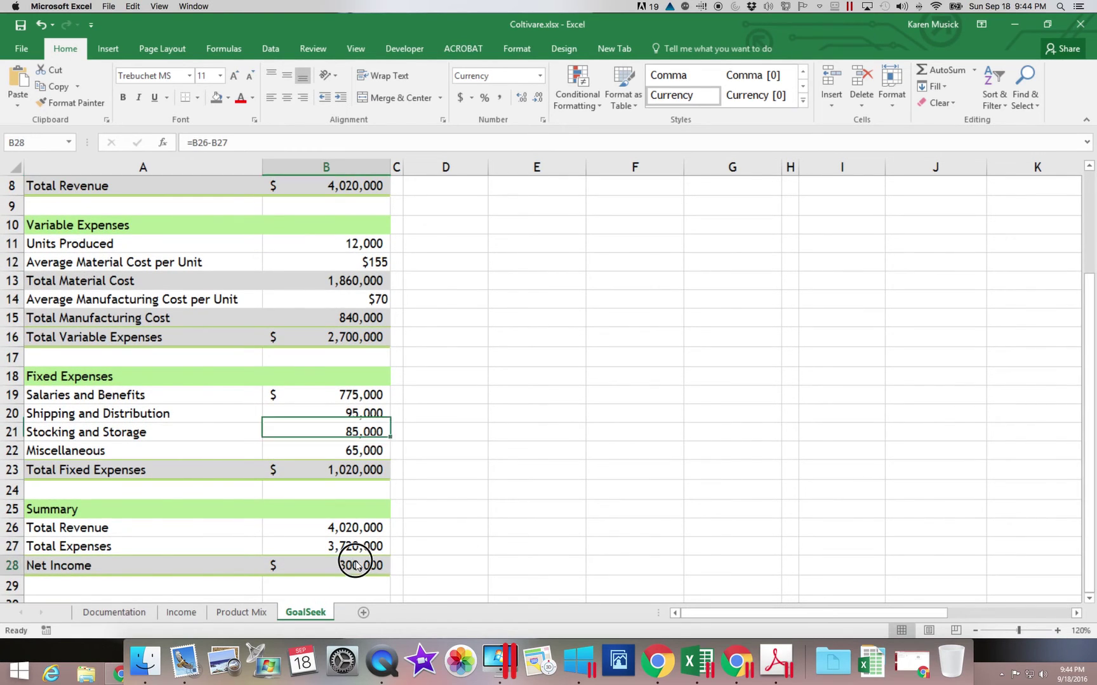
{"action": "left_click", "coordinate": [360, 564]}
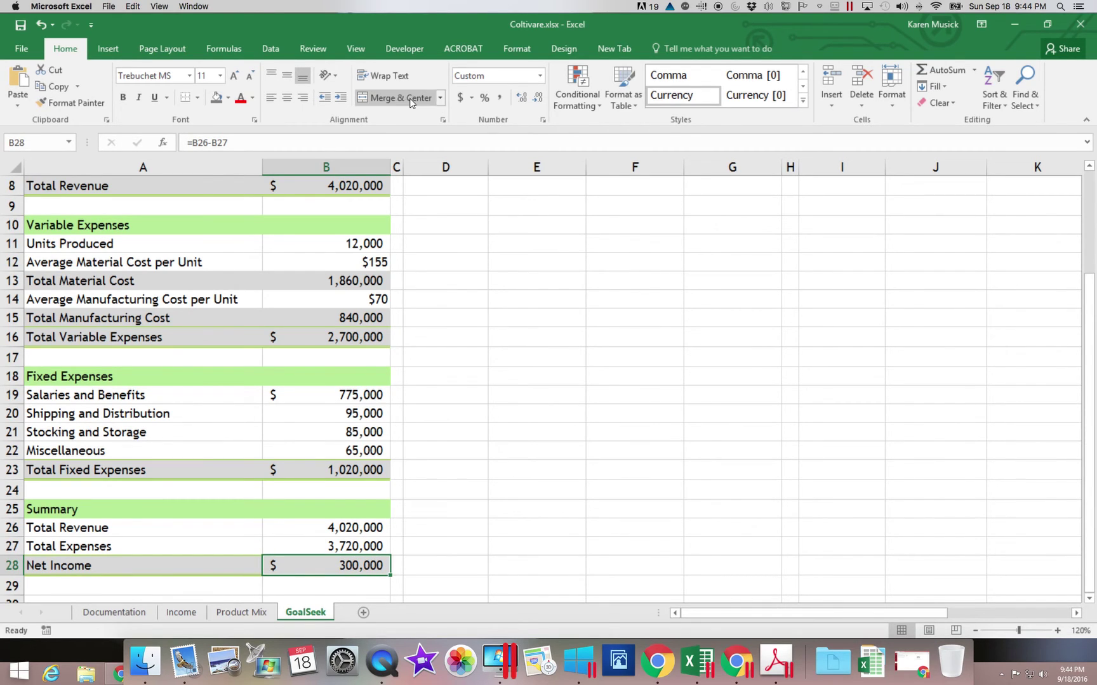
{"action": "left_click", "coordinate": [274, 54]}
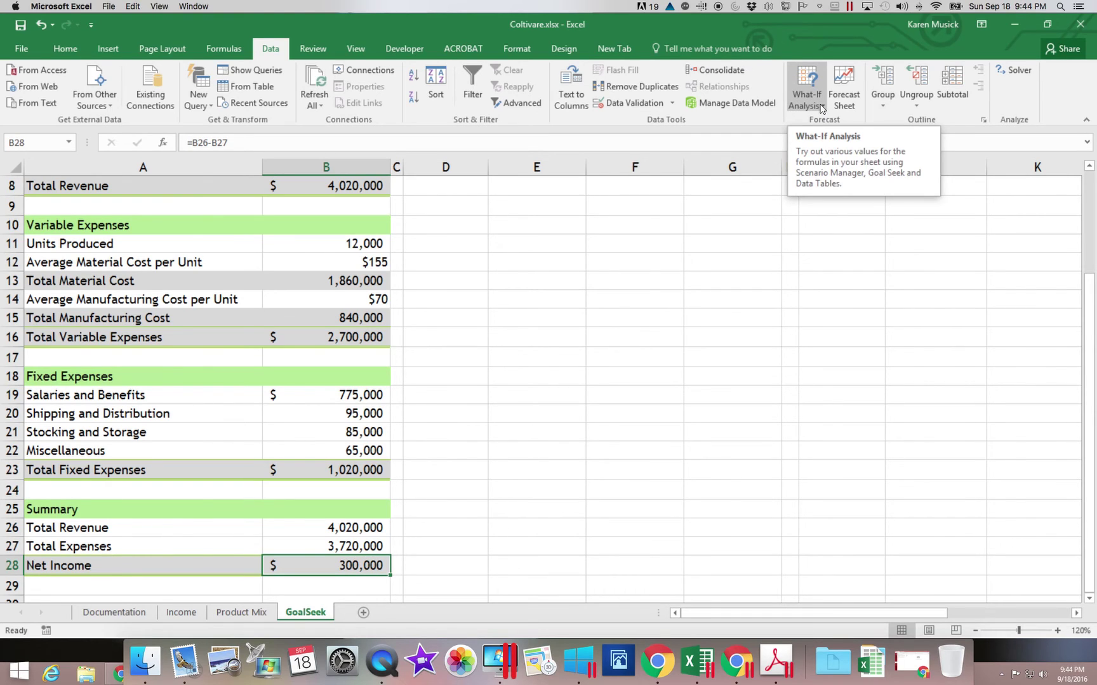
{"action": "left_click", "coordinate": [822, 109]}
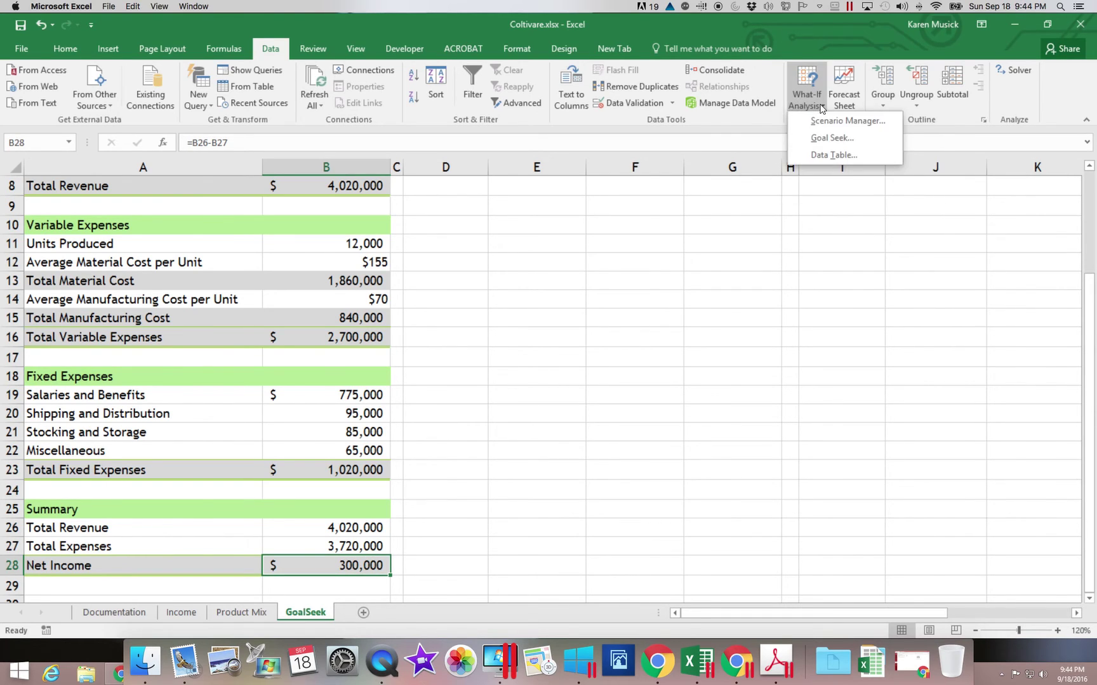
{"action": "left_click", "coordinate": [818, 139]}
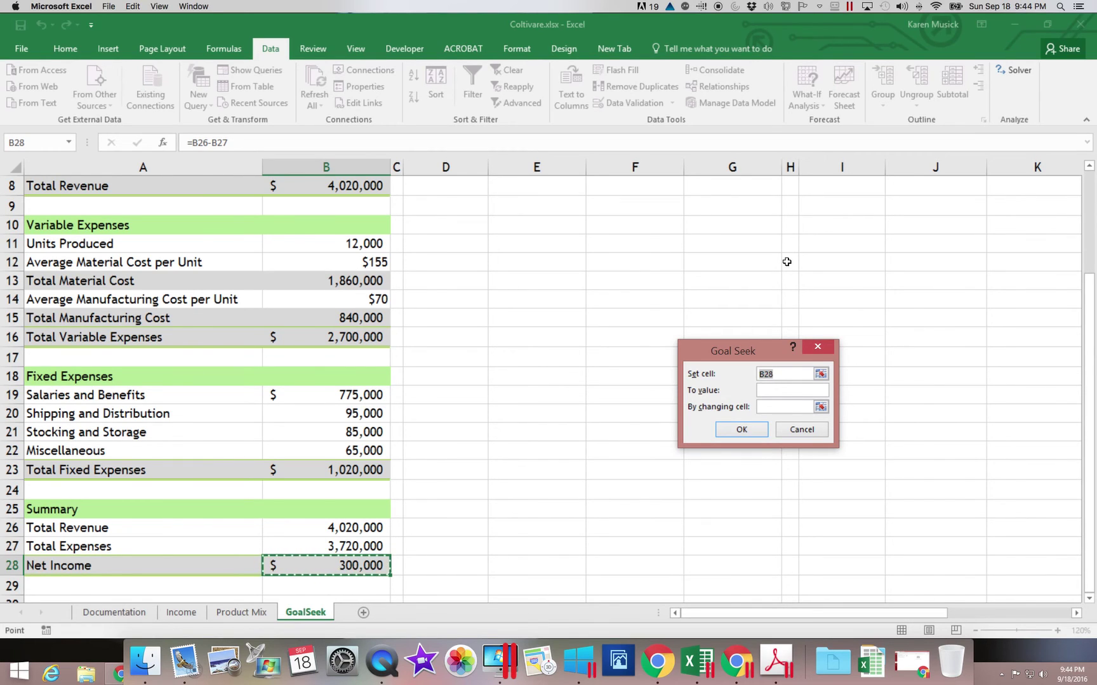
{"action": "left_click", "coordinate": [780, 392]}
Step: Set the Goal Seek target to 0 and the changing cell to units in B6
{"action": "type", "text": "0"}
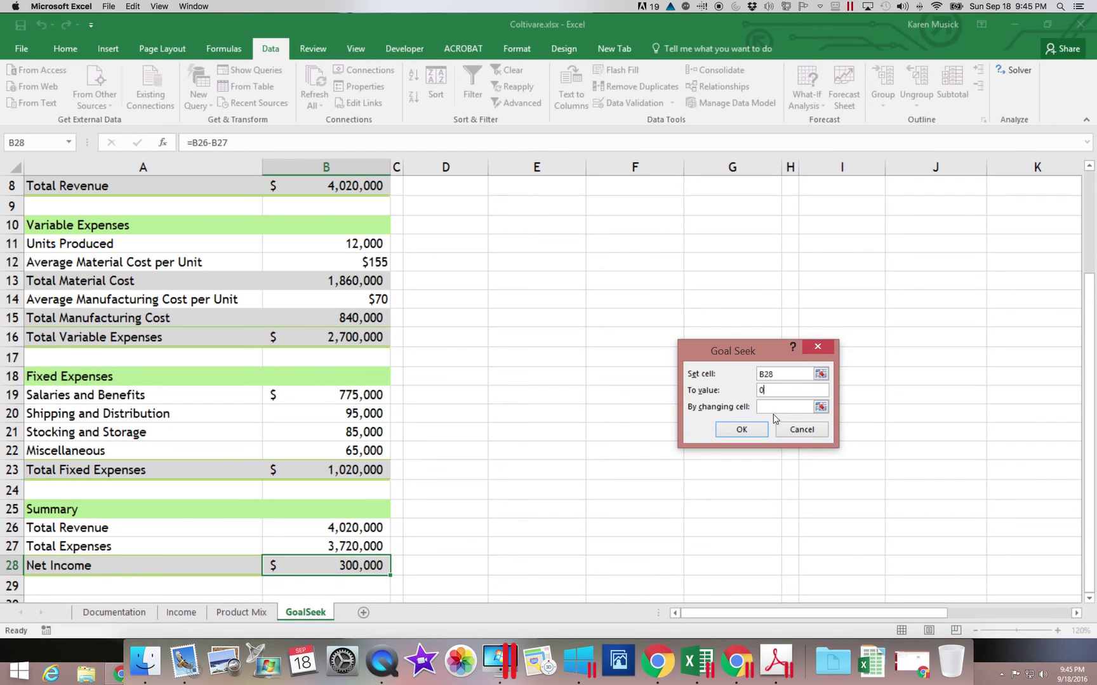
{"action": "left_click", "coordinate": [771, 409]}
{"action": "left_click", "coordinate": [1092, 382]}
{"action": "left_click_drag", "start_coordinate": [1092, 383], "coordinate": [1093, 241]}
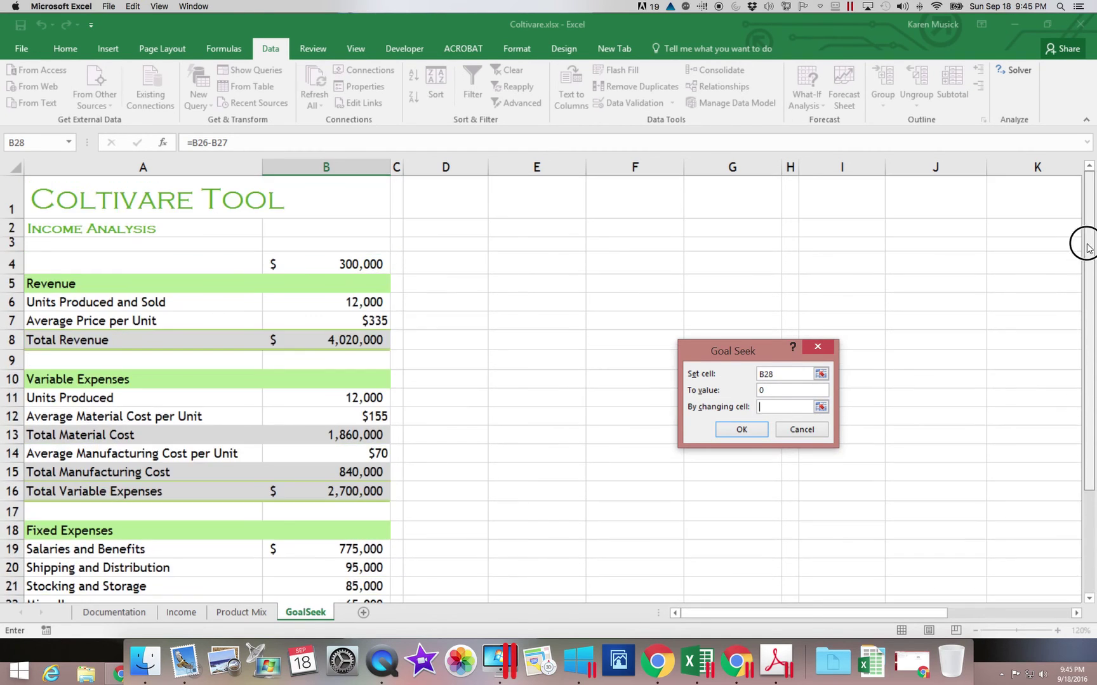
{"action": "left_click", "coordinate": [362, 304]}
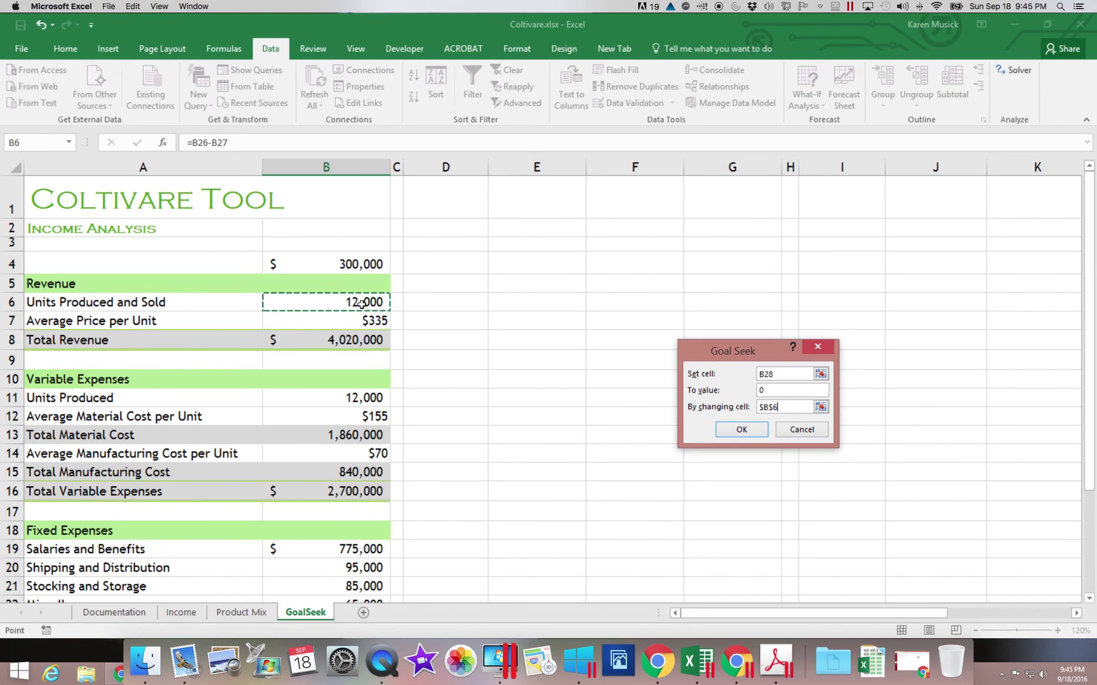
Step: Run Goal Seek and accept the 9,273-unit break-even result with zero net income
{"action": "left_click", "coordinate": [750, 432]}
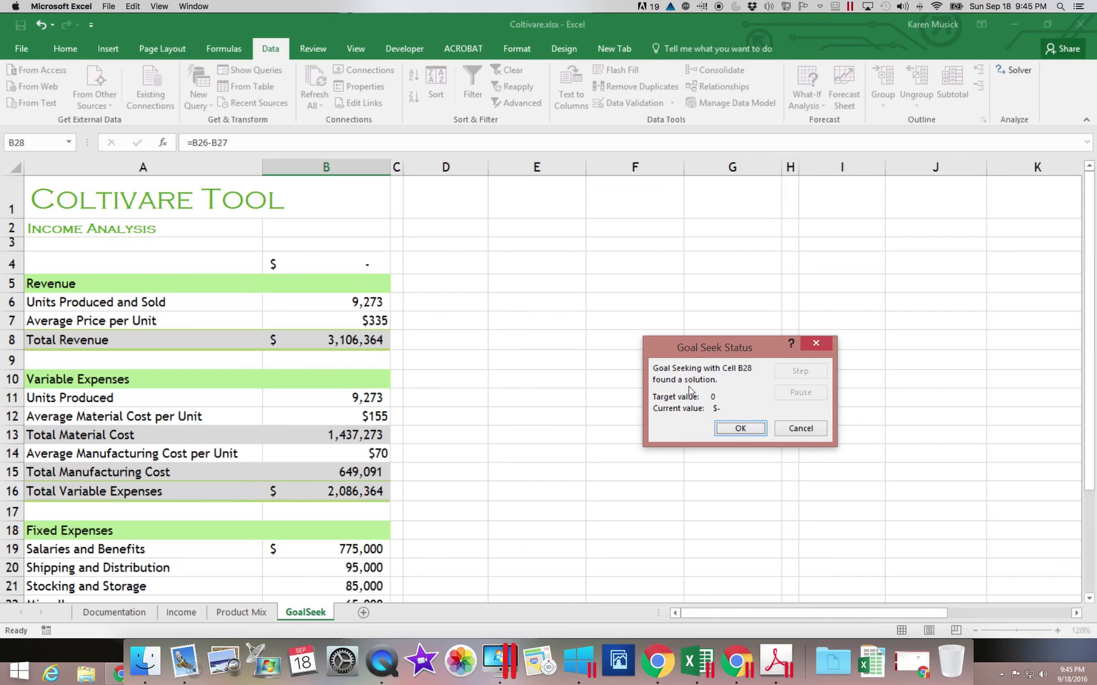
{"action": "left_click", "coordinate": [739, 430]}
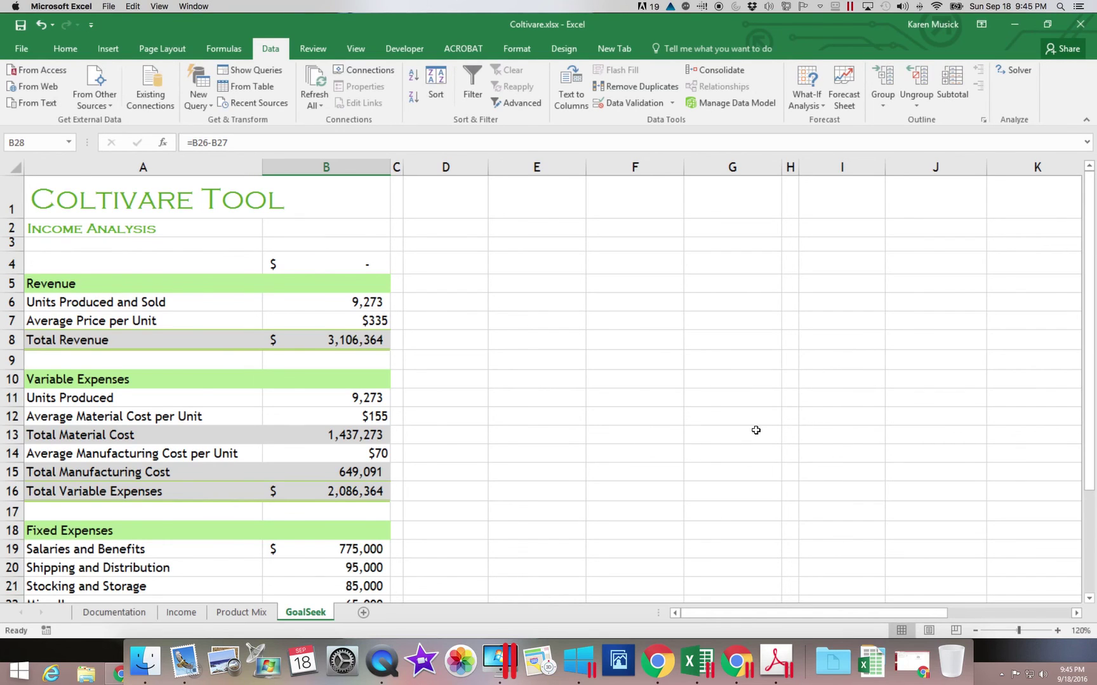